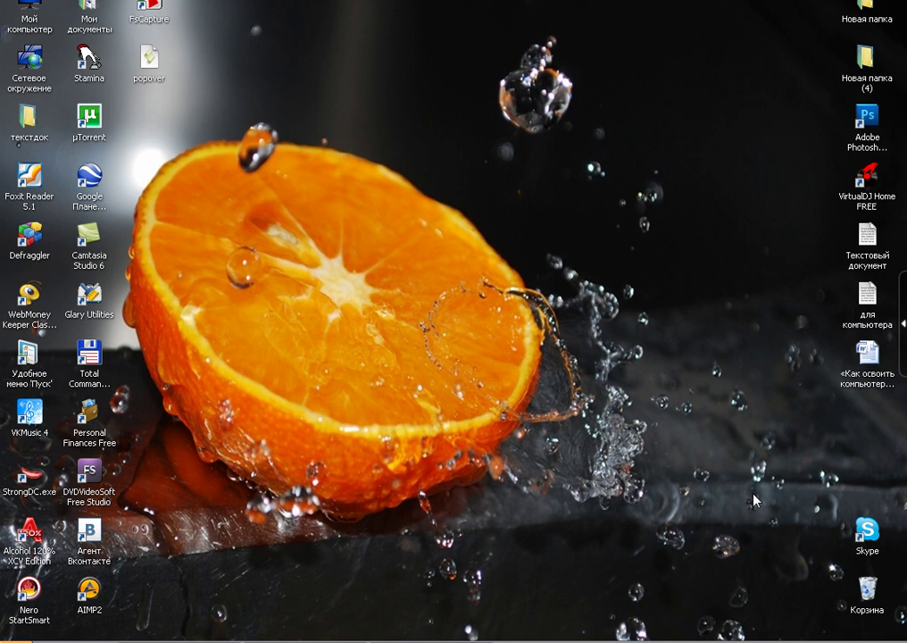
- Switch to the browser showing collageitfree.com and open the CollageIt download page
{"action": "key", "text": "alt+Tab"}
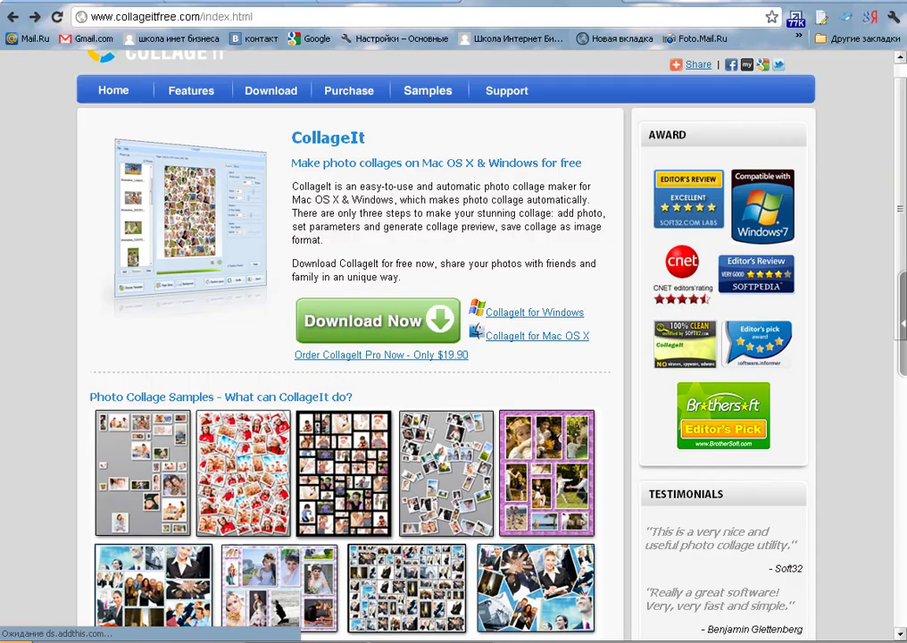
{"action": "left_click_drag", "start_coordinate": [262, 18], "coordinate": [81, 16]}
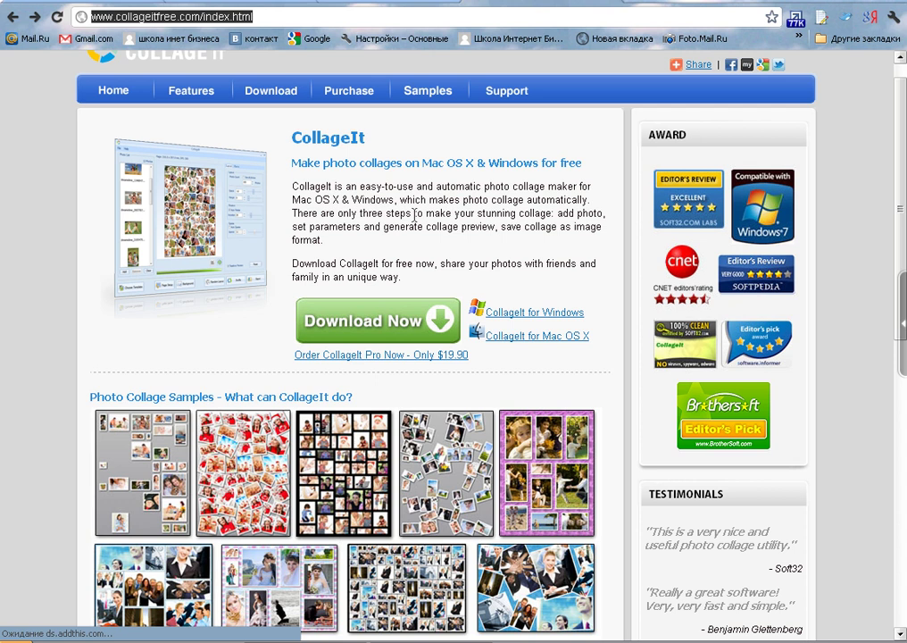
{"action": "left_click_drag", "start_coordinate": [900, 137], "coordinate": [899, 137]}
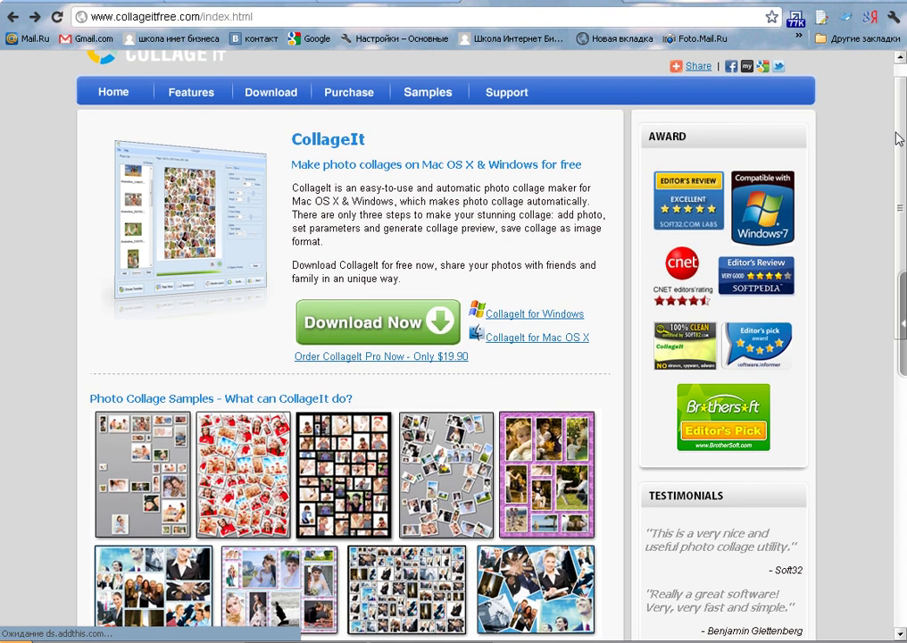
{"action": "scroll", "coordinate": [342, 403], "scroll_direction": "up", "scroll_amount": 1}
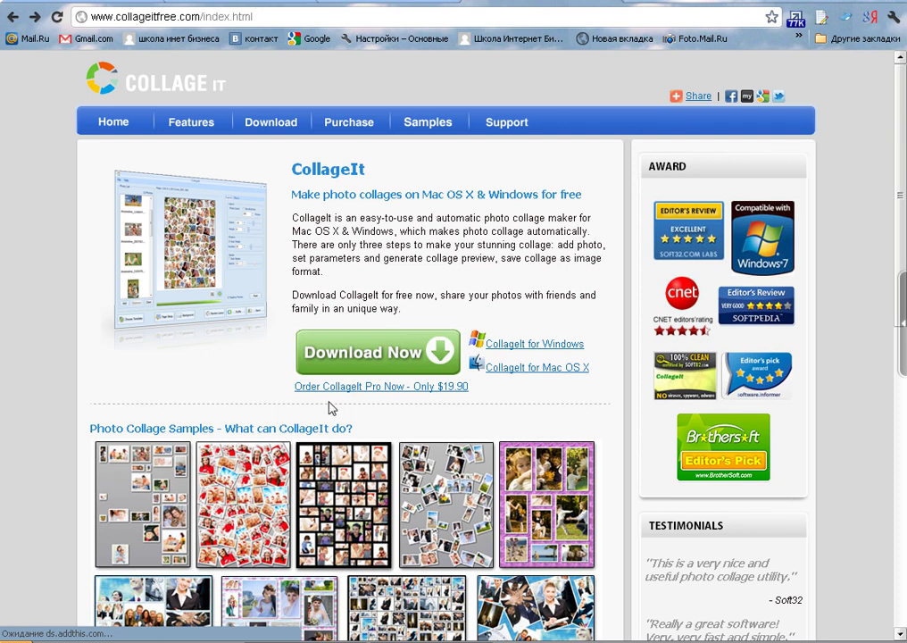
{"action": "left_click", "coordinate": [403, 353]}
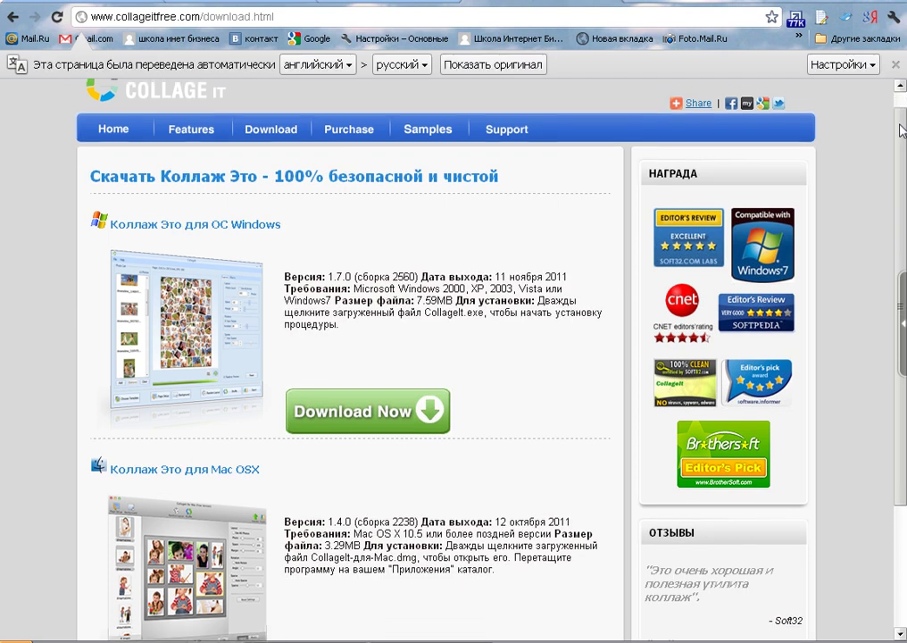
- Download the Windows version of CollageIt, then minimize the browser once its setup wizard is open
{"action": "left_click_drag", "start_coordinate": [902, 103], "coordinate": [901, 175]}
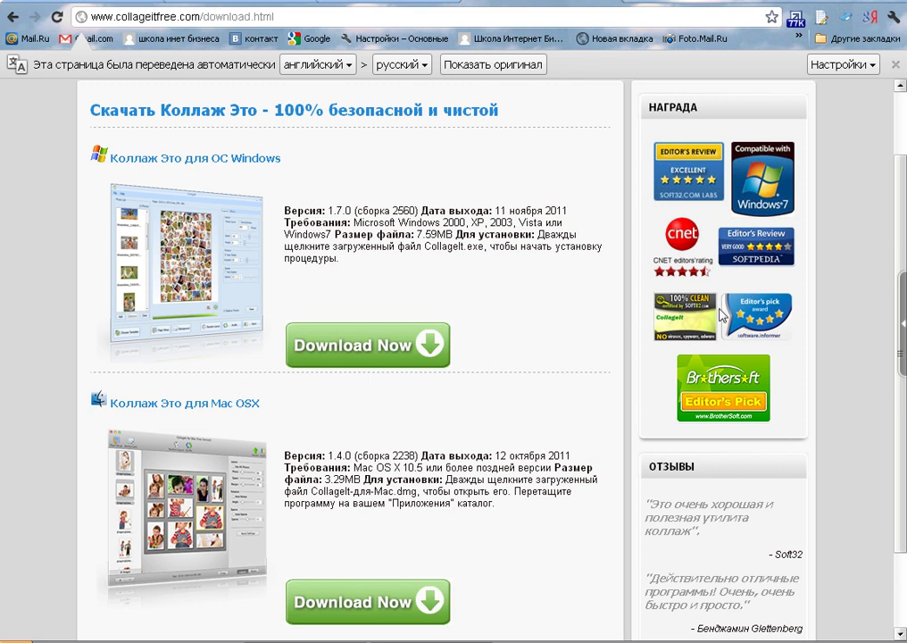
{"action": "scroll", "coordinate": [634, 342], "scroll_direction": "up", "scroll_amount": 2}
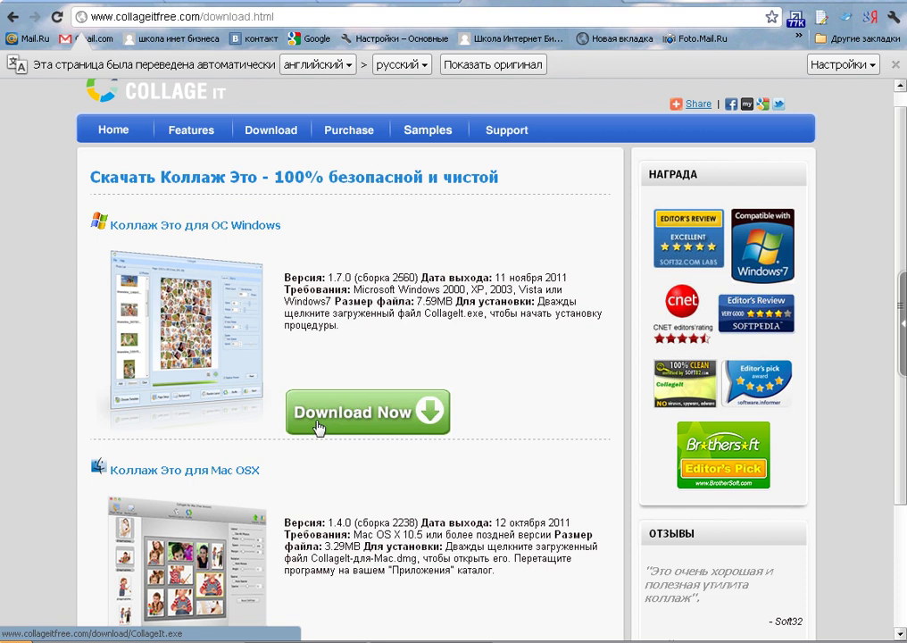
{"action": "left_click", "coordinate": [387, 420]}
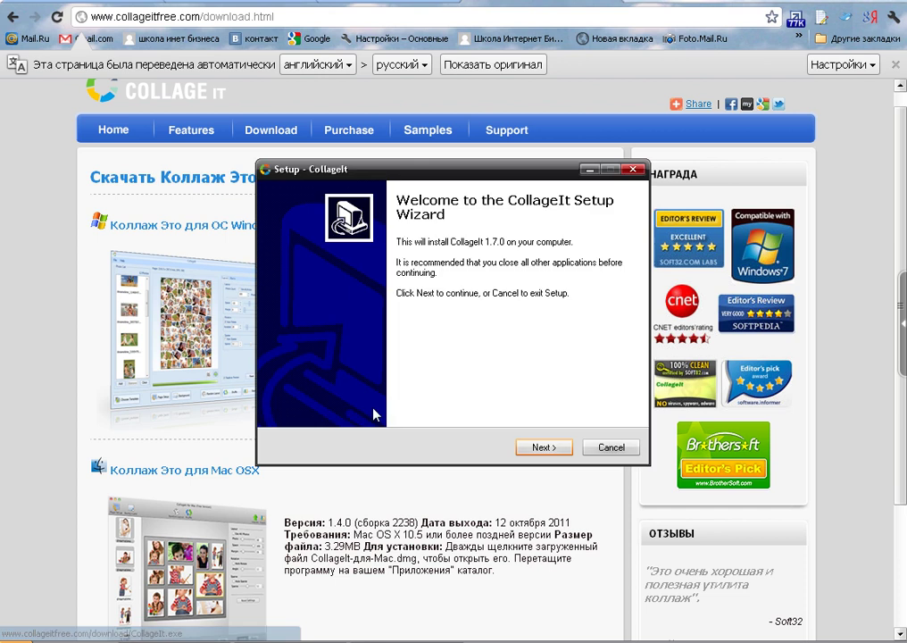
{"action": "mouse_move", "coordinate": [698, 104]}
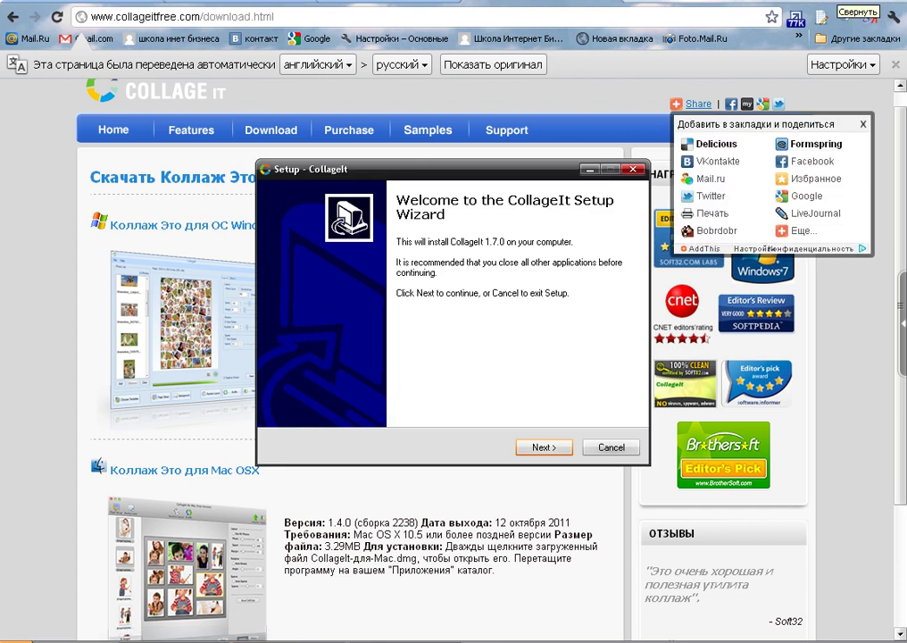
{"action": "left_click", "coordinate": [853, 3]}
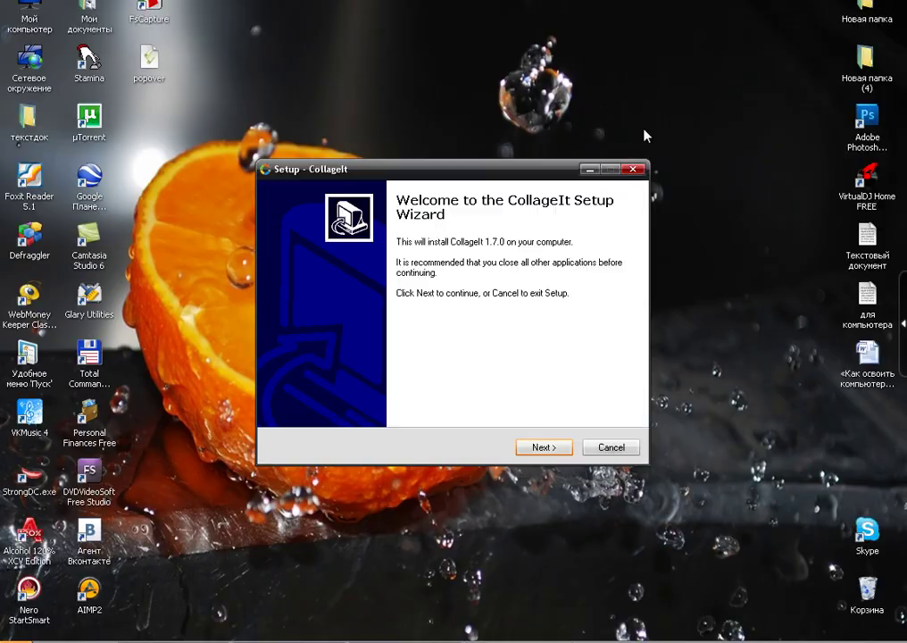
- Start the CollageIt setup and accept the license agreement, continuing to the destination location
{"action": "left_click_drag", "start_coordinate": [446, 172], "coordinate": [429, 131]}
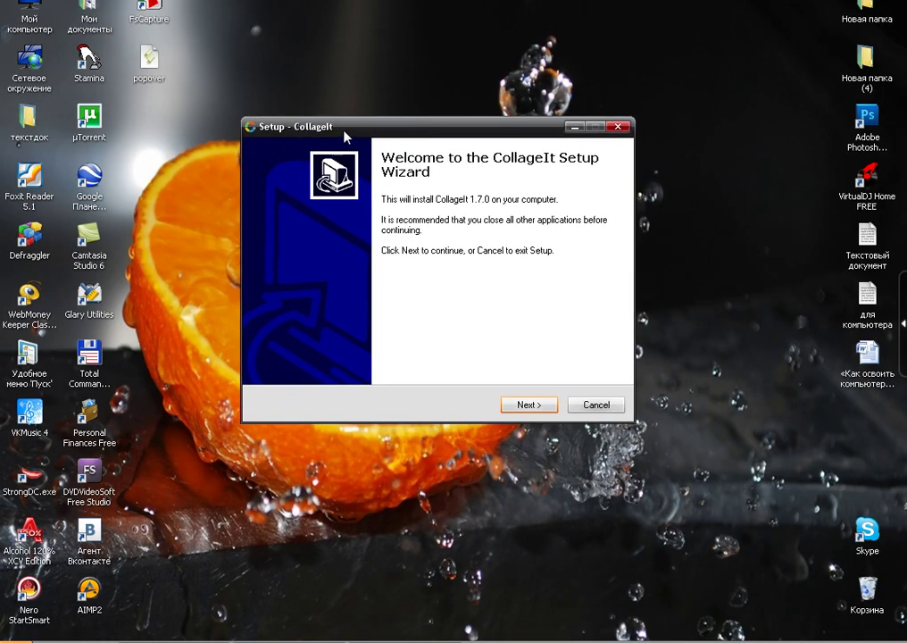
{"action": "left_click", "coordinate": [529, 405]}
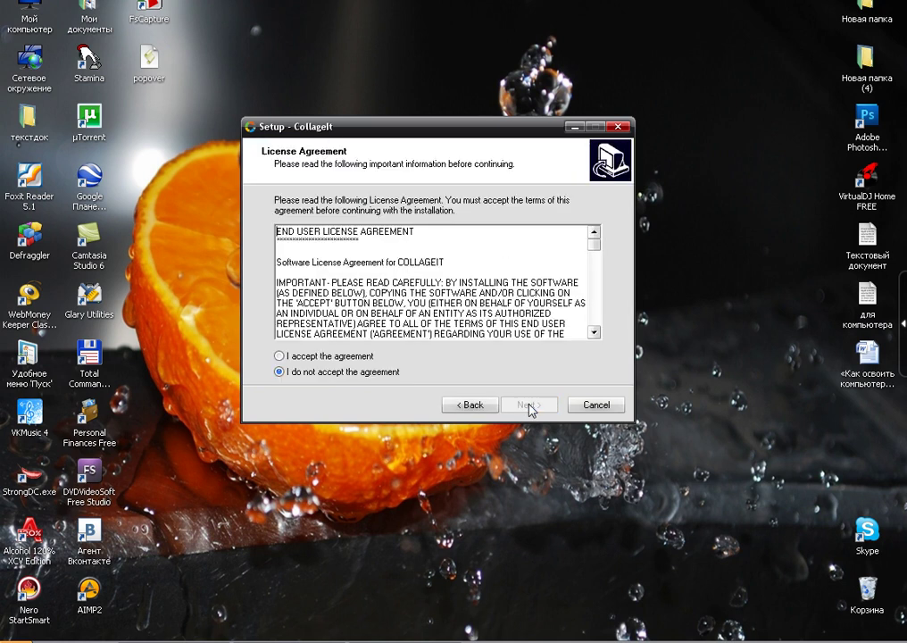
{"action": "left_click", "coordinate": [280, 356]}
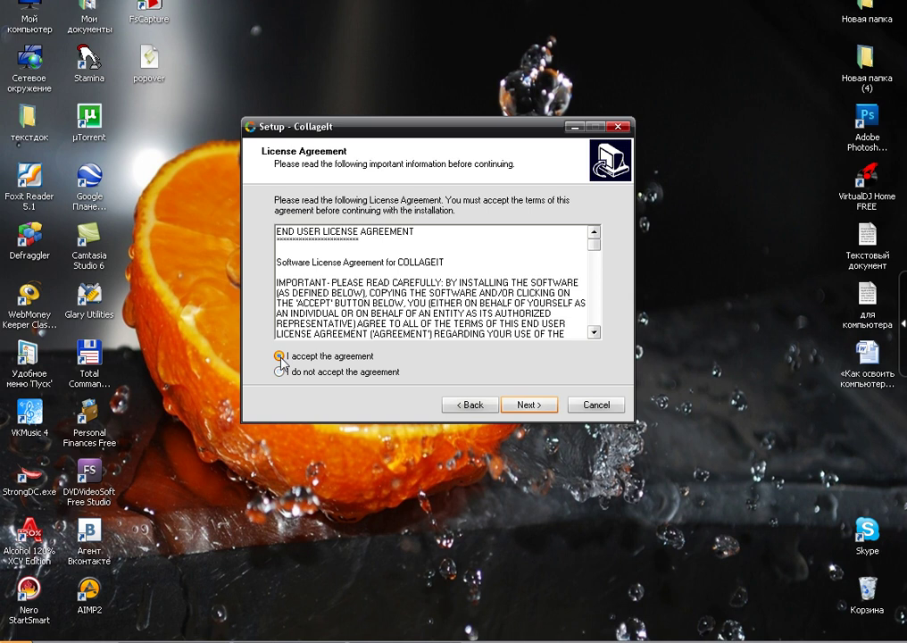
{"action": "left_click", "coordinate": [529, 404]}
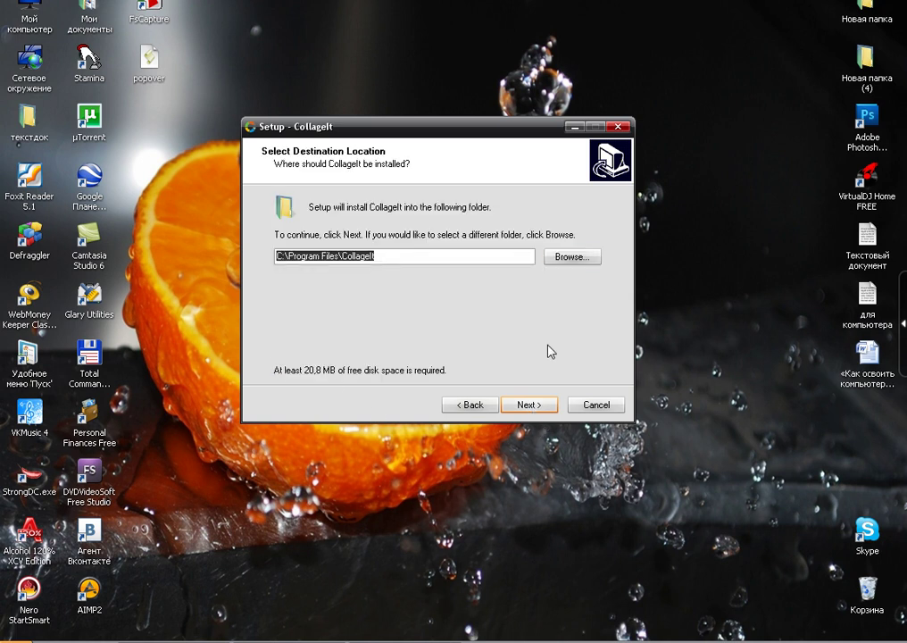
- Set the installation folder to D:\проги\CollageIt and continue to the Start Menu folder choice
{"action": "left_click", "coordinate": [573, 258]}
{"action": "left_click_drag", "start_coordinate": [551, 251], "coordinate": [557, 308]}
{"action": "double_click", "coordinate": [389, 267]}
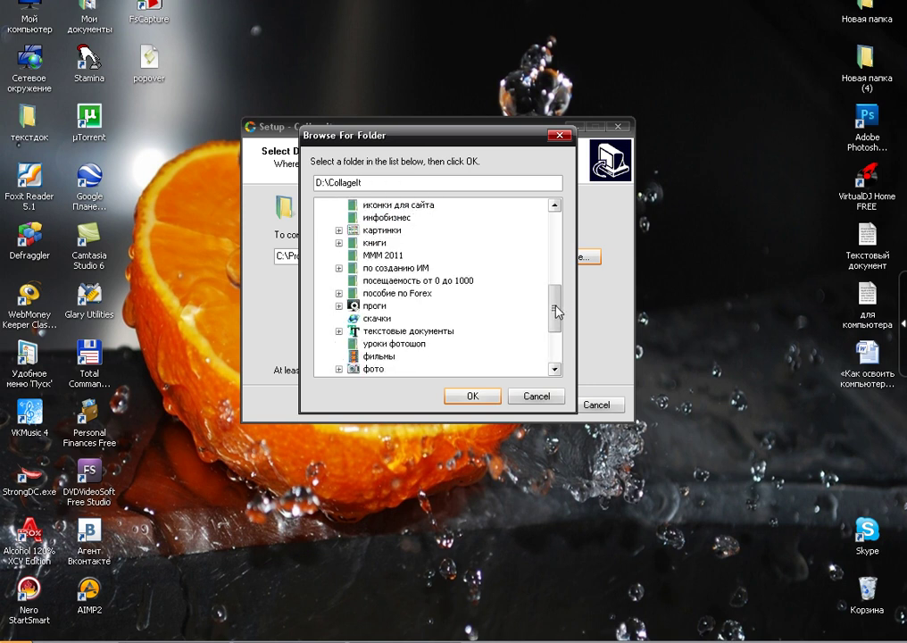
{"action": "double_click", "coordinate": [380, 305]}
{"action": "left_click", "coordinate": [472, 397]}
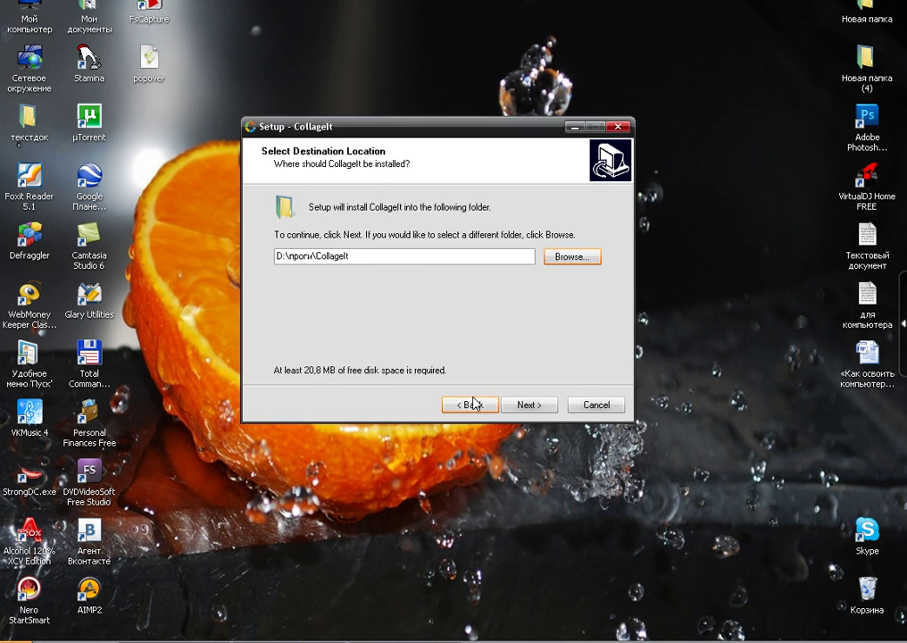
{"action": "left_click", "coordinate": [530, 406]}
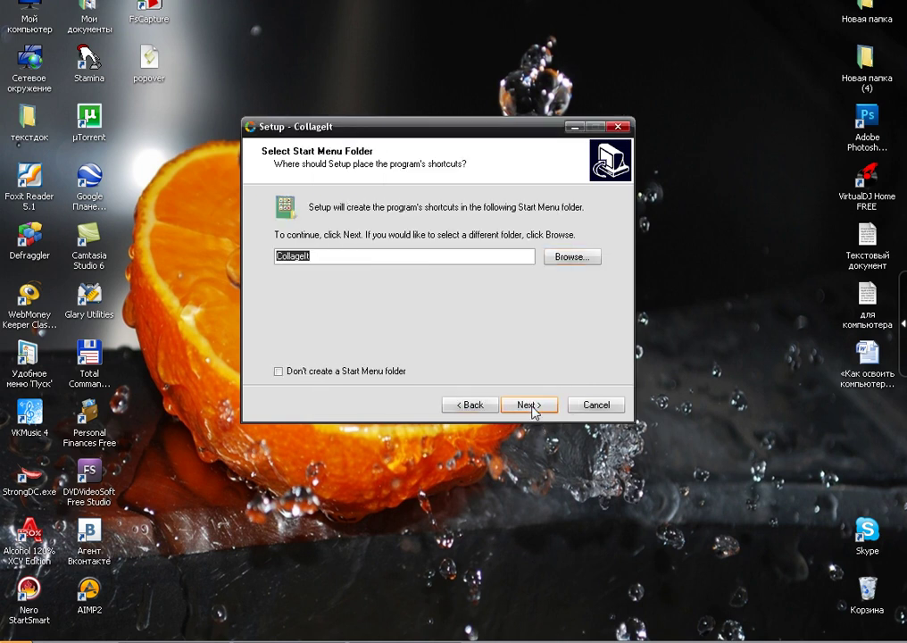
- Install CollageIt with the default Start Menu folder and both the desktop and Quick Launch icons
{"action": "left_click", "coordinate": [530, 407]}
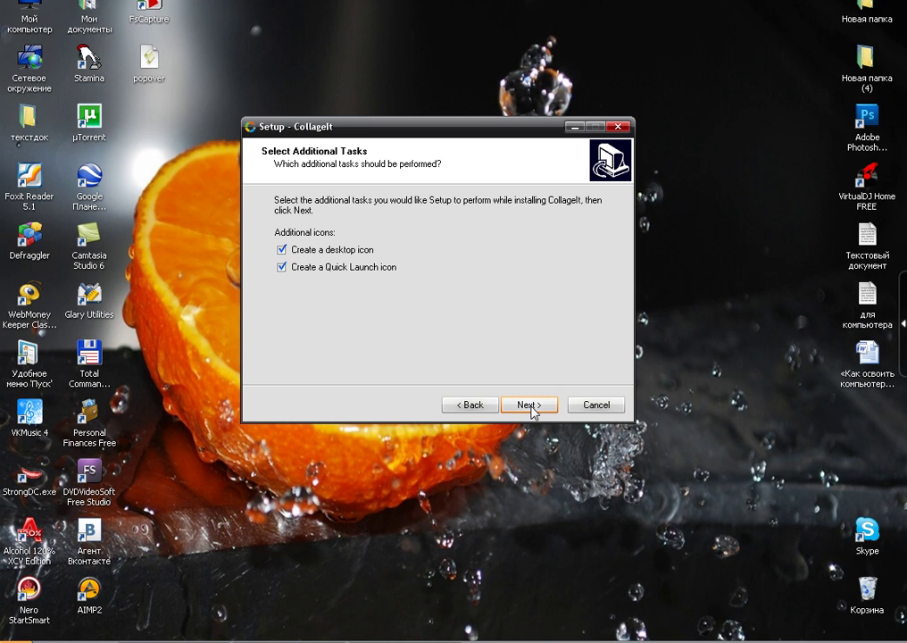
{"action": "left_click", "coordinate": [530, 407]}
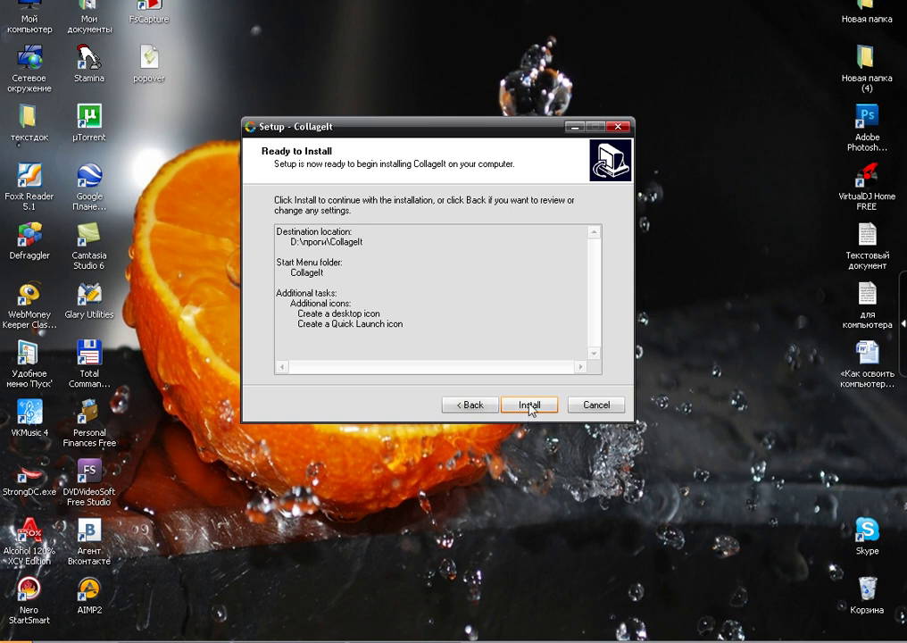
{"action": "left_click", "coordinate": [531, 406]}
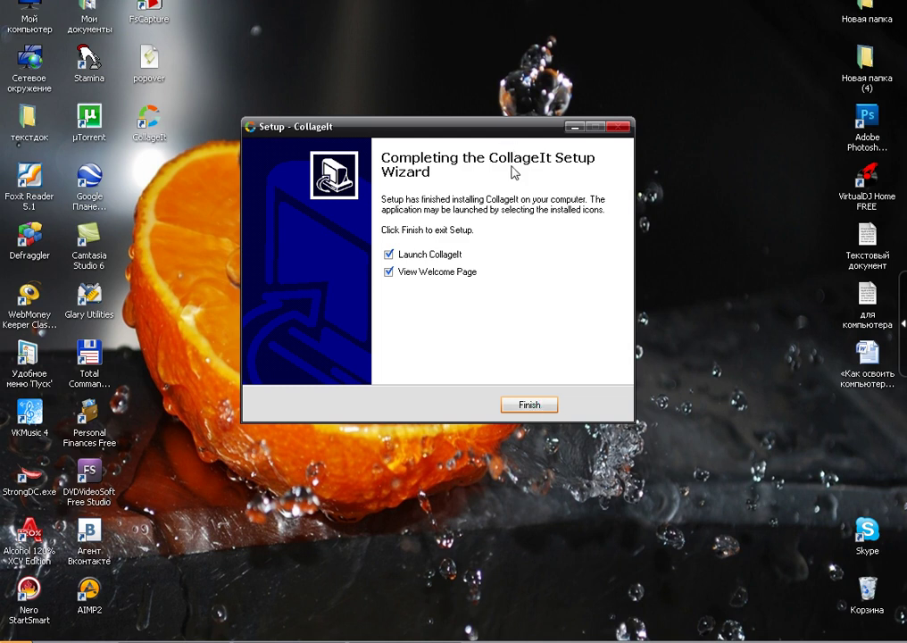
- Finish the setup with the welcome page disabled and CollageIt set to launch
{"action": "left_click_drag", "start_coordinate": [466, 129], "coordinate": [499, 106]}
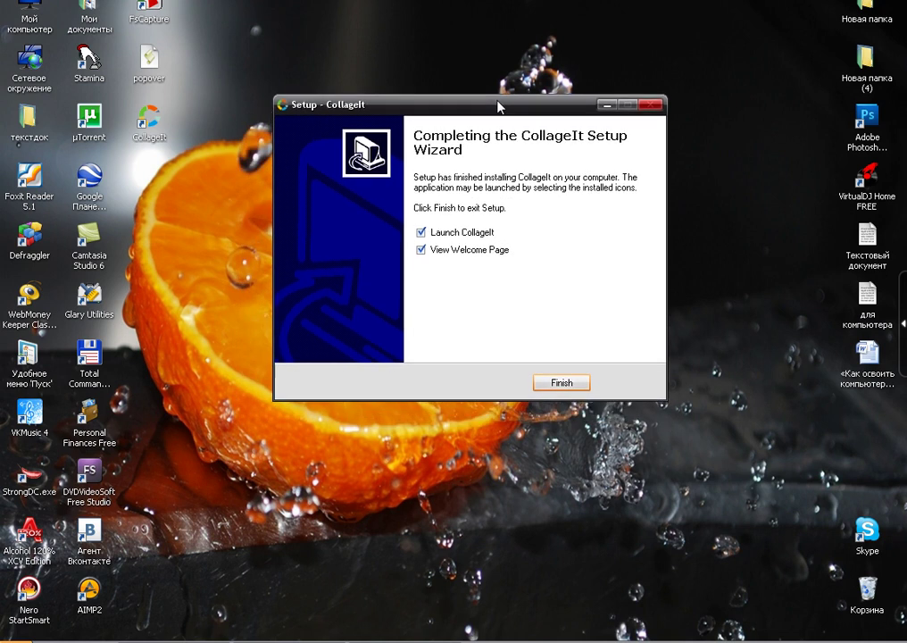
{"action": "left_click", "coordinate": [422, 253]}
{"action": "left_click_drag", "start_coordinate": [476, 105], "coordinate": [438, 84]}
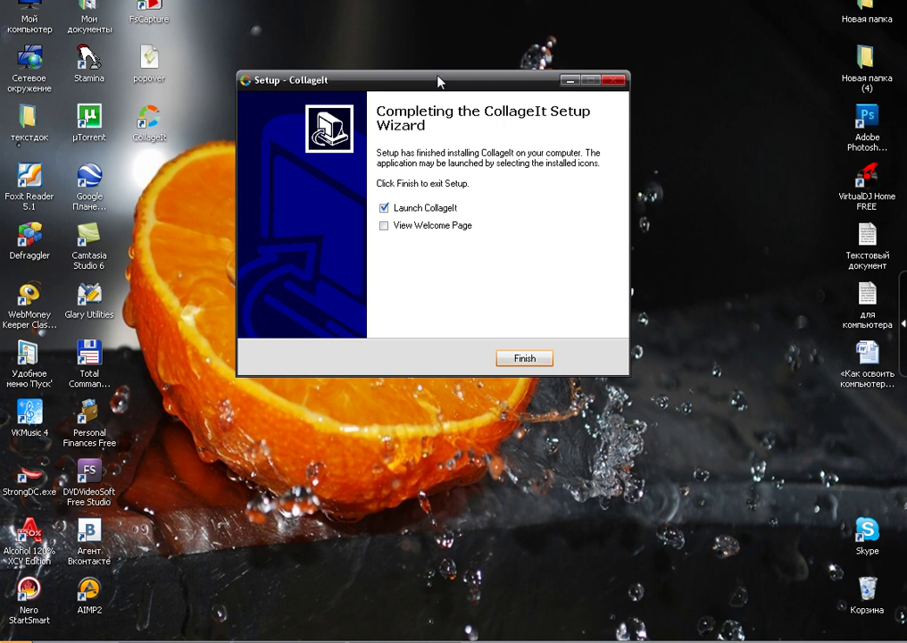
{"action": "left_click", "coordinate": [522, 360]}
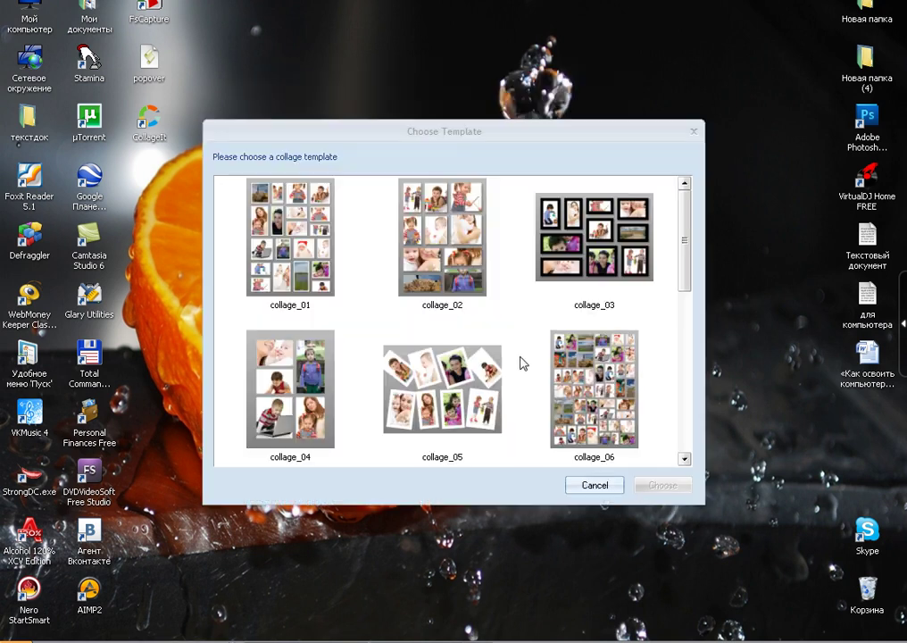
- Browse the collage templates and choose collage_13 for the new collage
{"action": "left_click_drag", "start_coordinate": [494, 135], "coordinate": [489, 114]}
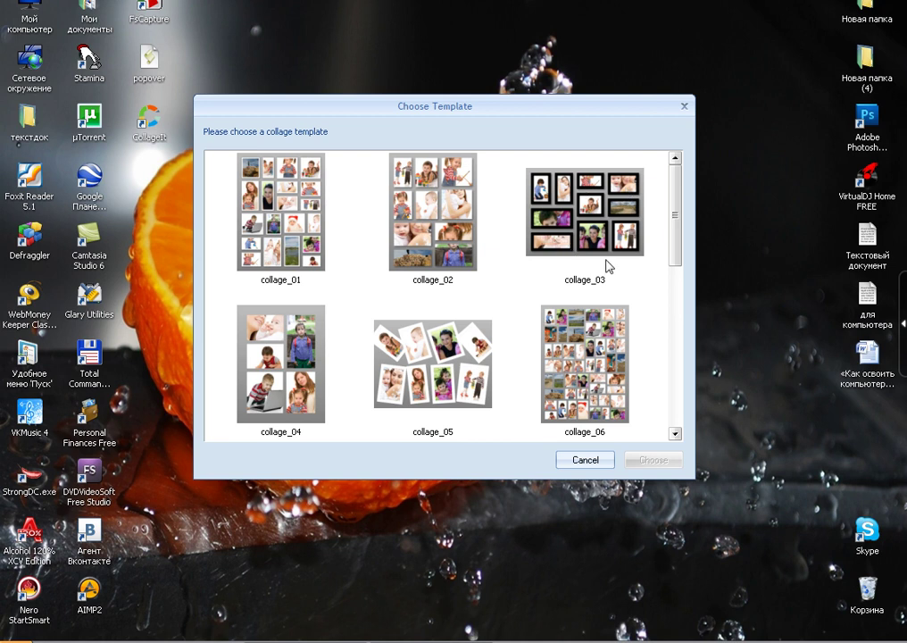
{"action": "left_click", "coordinate": [455, 351]}
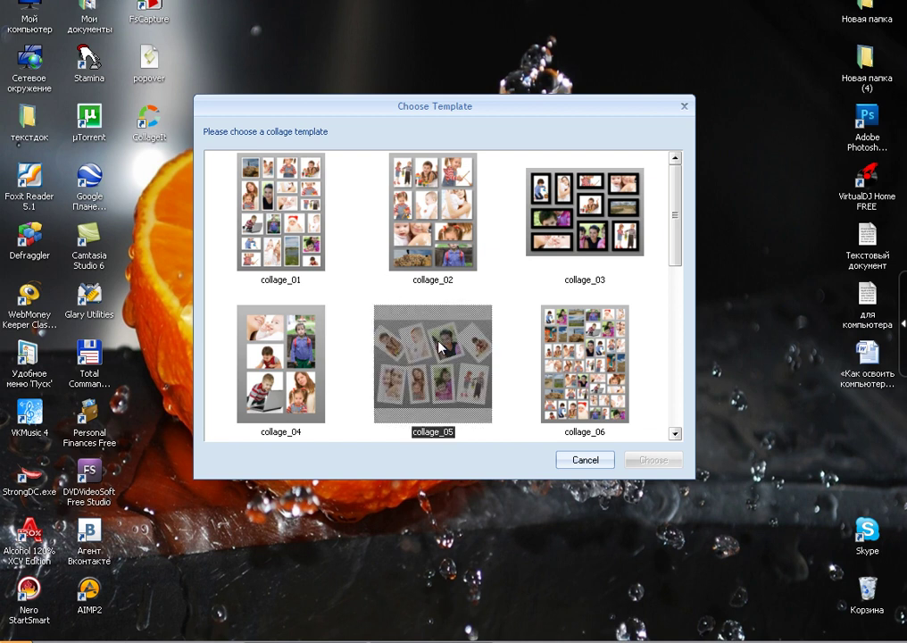
{"action": "left_click", "coordinate": [586, 352]}
{"action": "scroll", "coordinate": [581, 348], "scroll_direction": "down", "scroll_amount": 1}
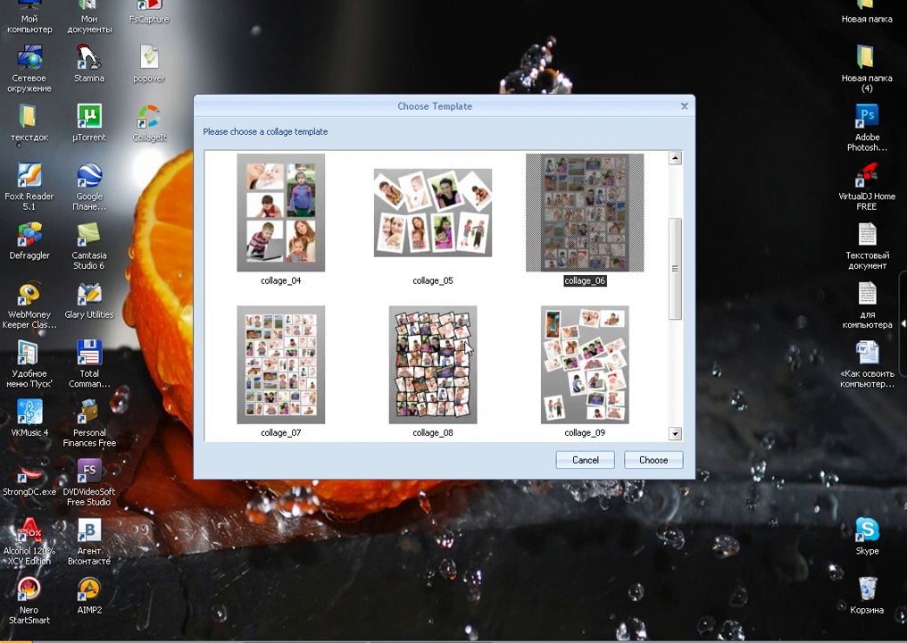
{"action": "scroll", "coordinate": [467, 348], "scroll_direction": "down", "scroll_amount": 1}
{"action": "scroll", "coordinate": [466, 342], "scroll_direction": "up", "scroll_amount": 2}
{"action": "scroll", "coordinate": [460, 337], "scroll_direction": "down", "scroll_amount": 2}
{"action": "scroll", "coordinate": [451, 336], "scroll_direction": "down", "scroll_amount": 1}
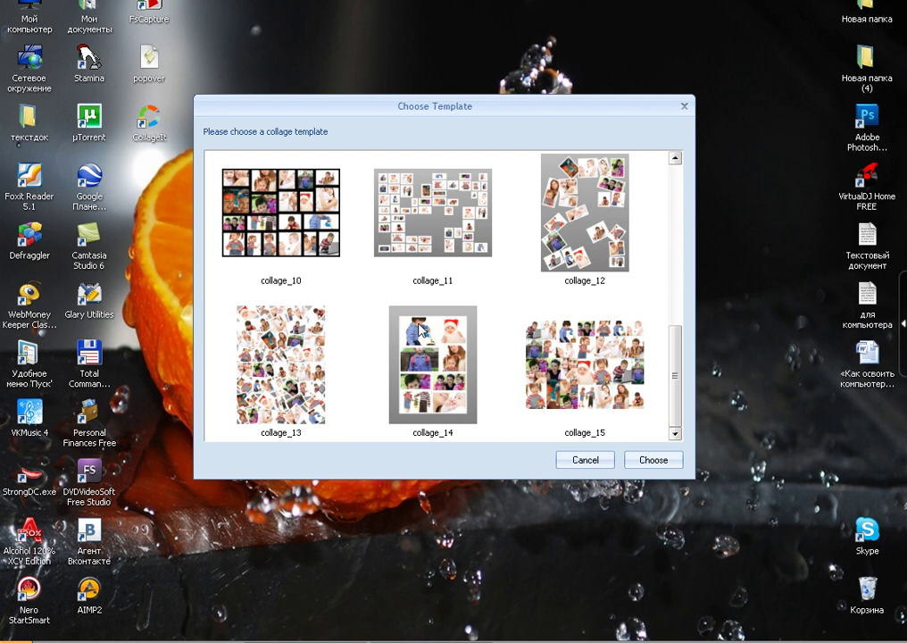
{"action": "left_click", "coordinate": [276, 362]}
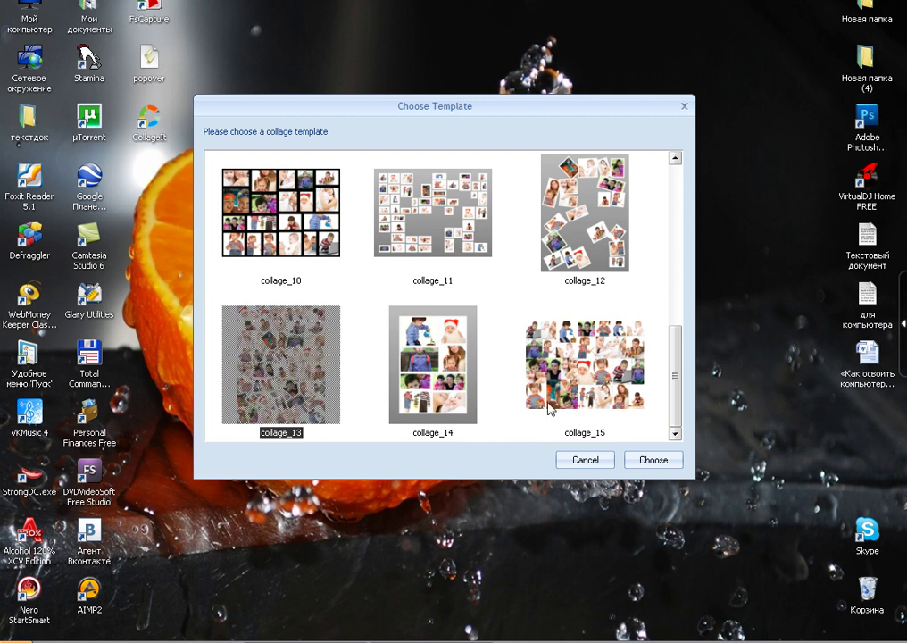
{"action": "left_click", "coordinate": [654, 463]}
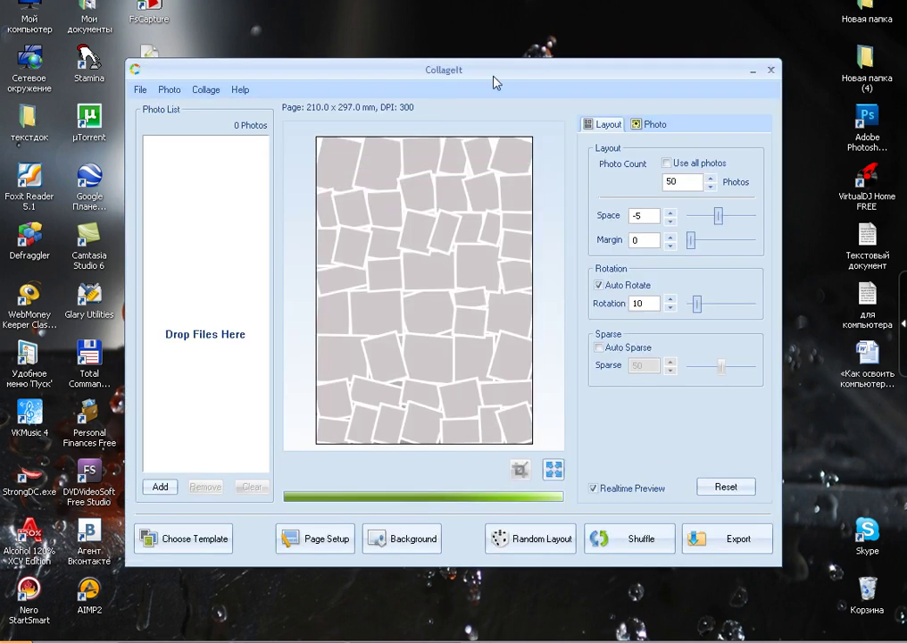
- Start adding photos to the collage and browse to the folder D:\фото\Мурмелад 29.07.11
{"action": "left_click_drag", "start_coordinate": [494, 76], "coordinate": [501, 68]}
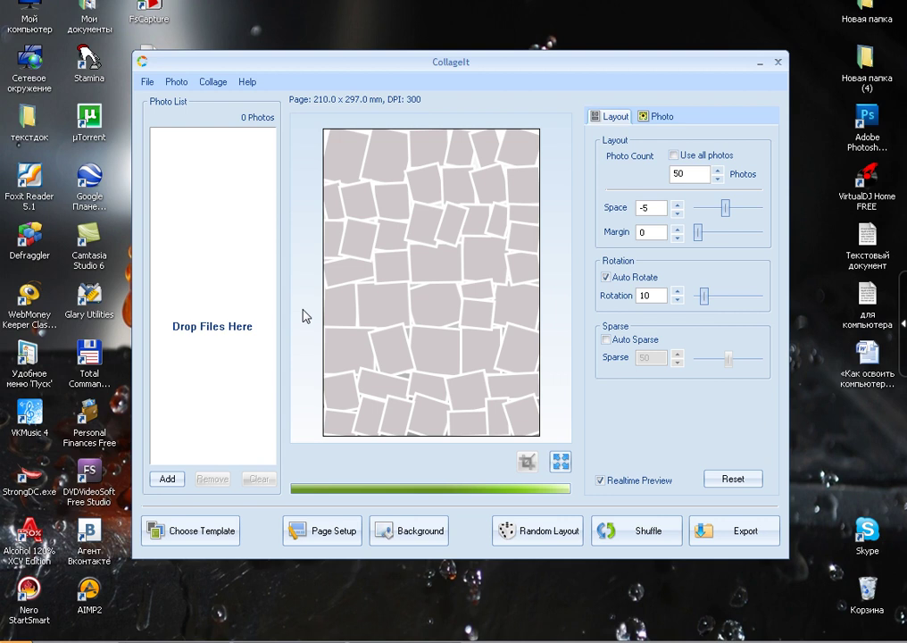
{"action": "left_click", "coordinate": [177, 84]}
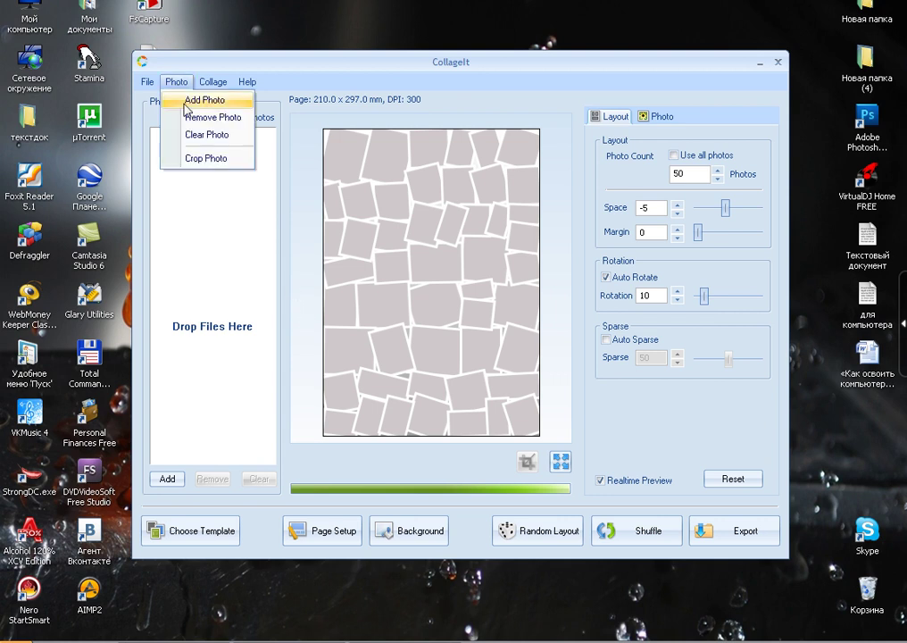
{"action": "left_click", "coordinate": [196, 103]}
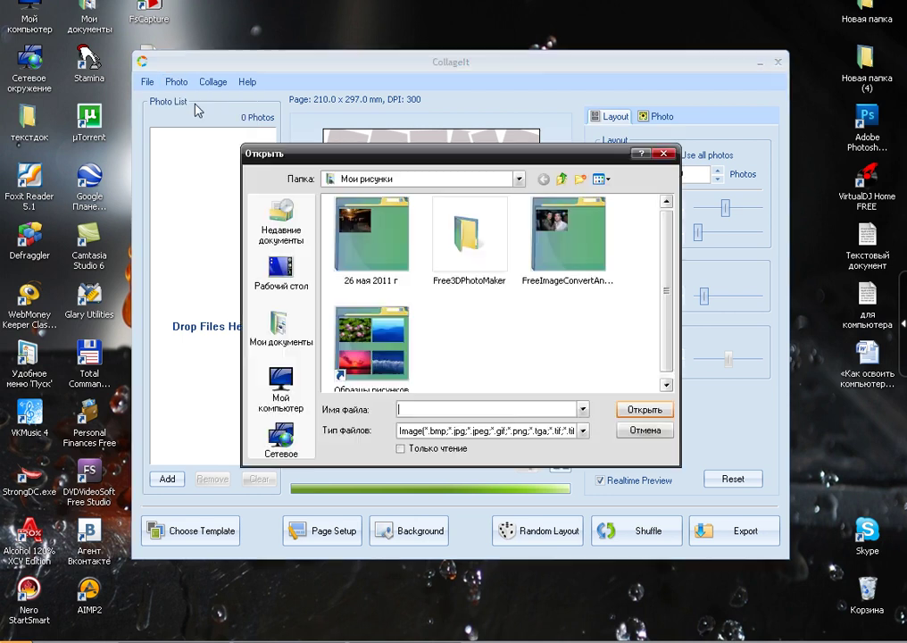
{"action": "left_click", "coordinate": [284, 387]}
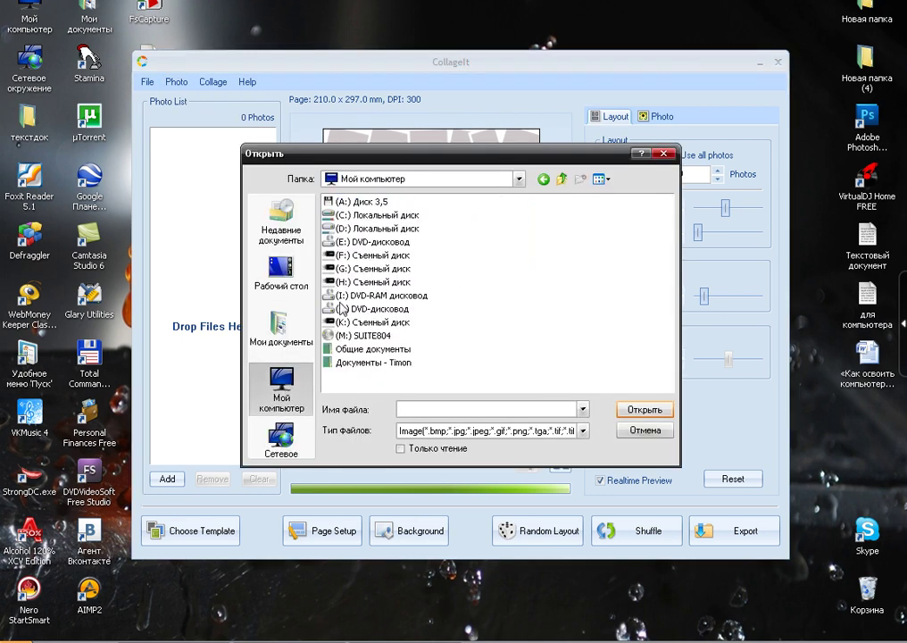
{"action": "double_click", "coordinate": [375, 229]}
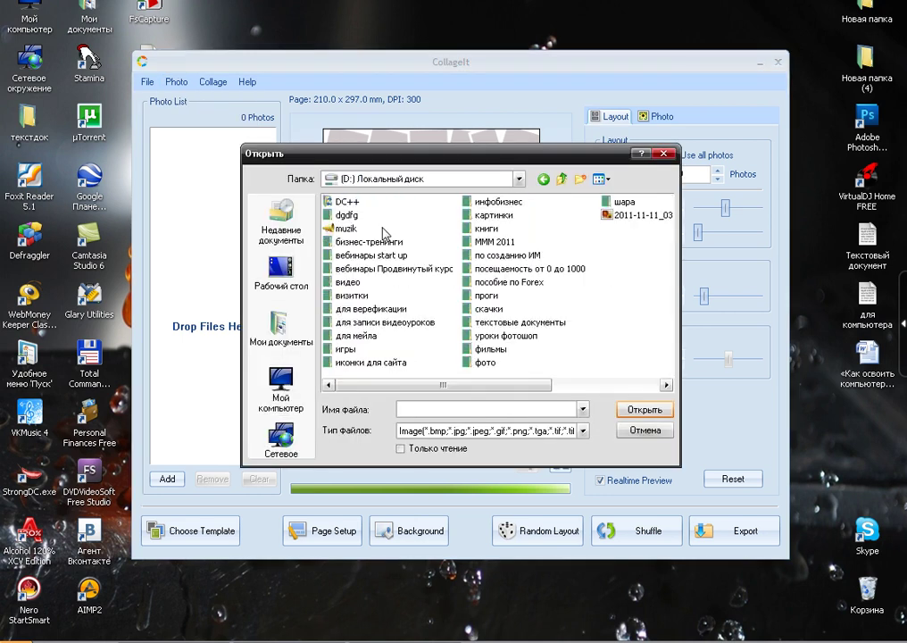
{"action": "double_click", "coordinate": [486, 364]}
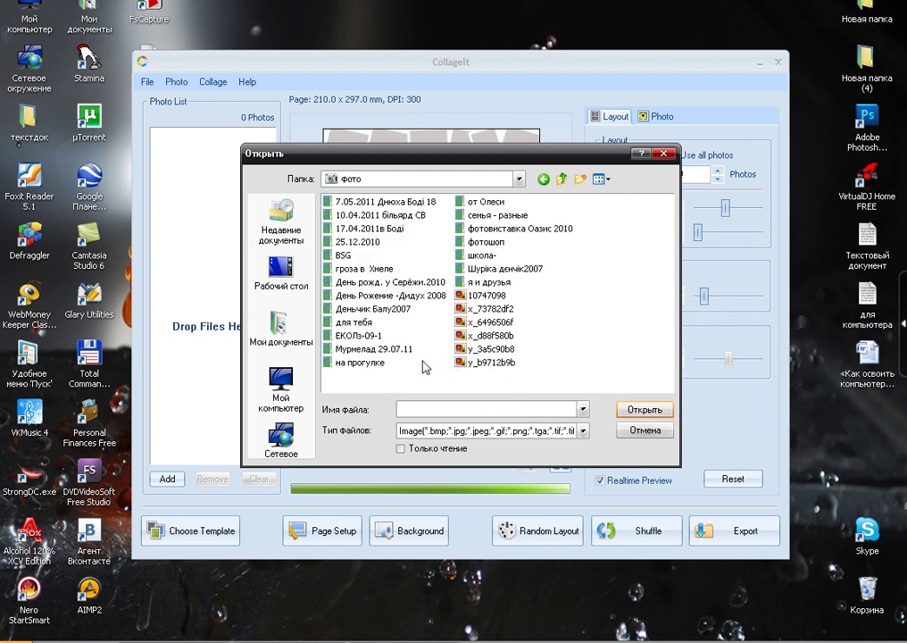
{"action": "double_click", "coordinate": [362, 362]}
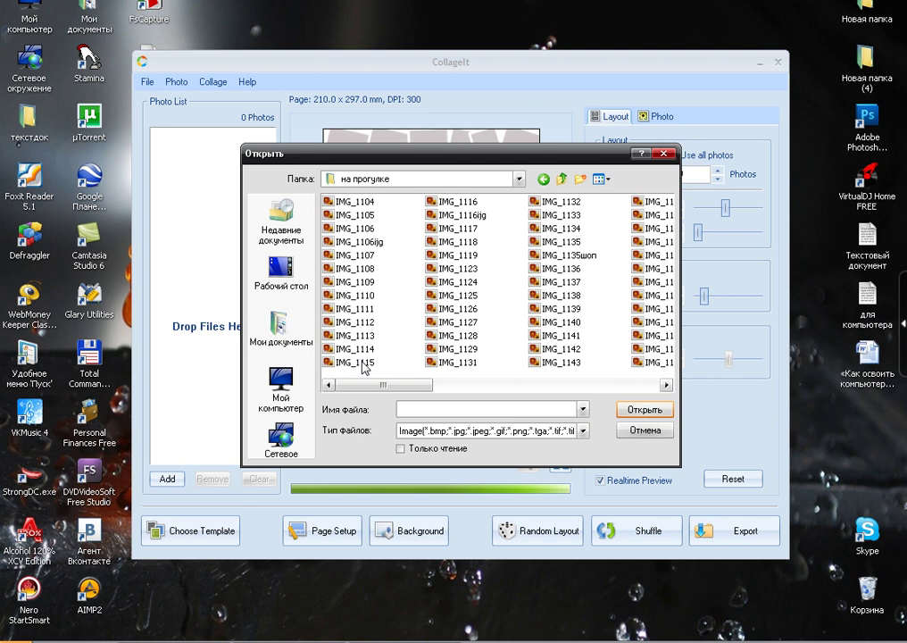
{"action": "left_click", "coordinate": [563, 179]}
{"action": "double_click", "coordinate": [362, 349]}
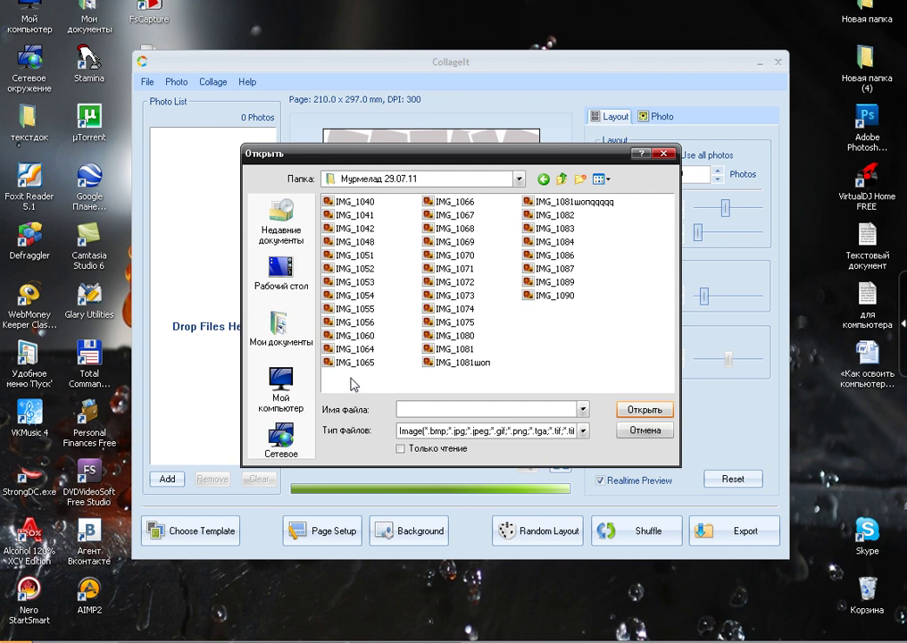
- Add all the photos from the Мурмелад 29.07.11 folder, IMG_1040 through IMG_1090, to the photo list
{"action": "left_click_drag", "start_coordinate": [356, 381], "coordinate": [357, 202]}
{"action": "left_click_drag", "start_coordinate": [449, 385], "coordinate": [447, 202], "text": "ctrl"}
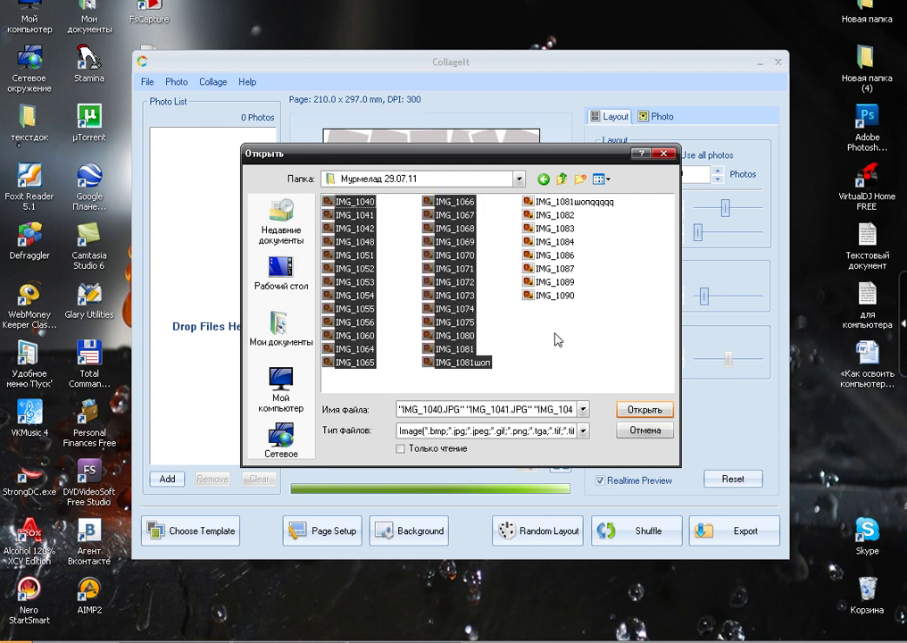
{"action": "left_click_drag", "start_coordinate": [556, 314], "coordinate": [559, 207], "text": "ctrl"}
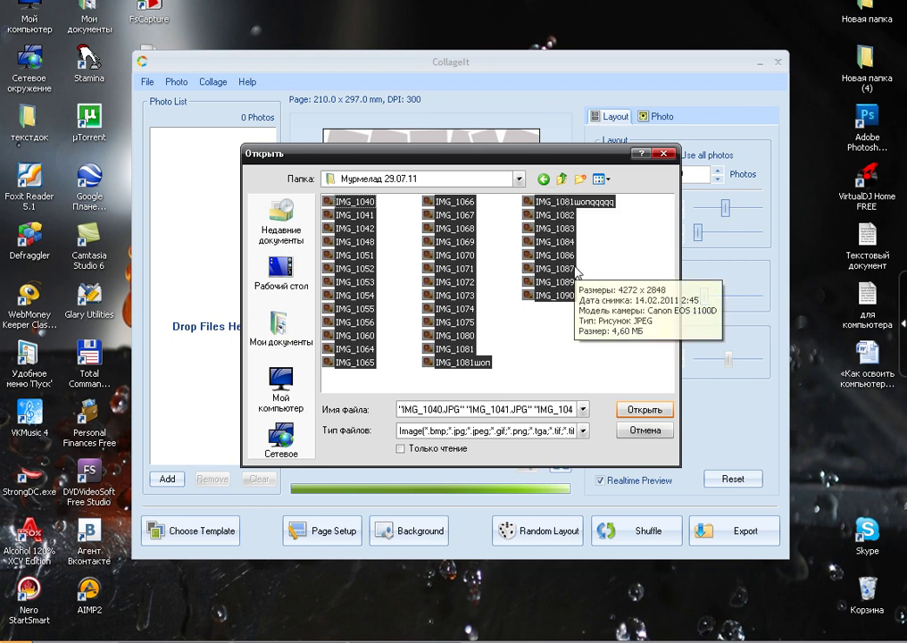
{"action": "left_click", "coordinate": [645, 410]}
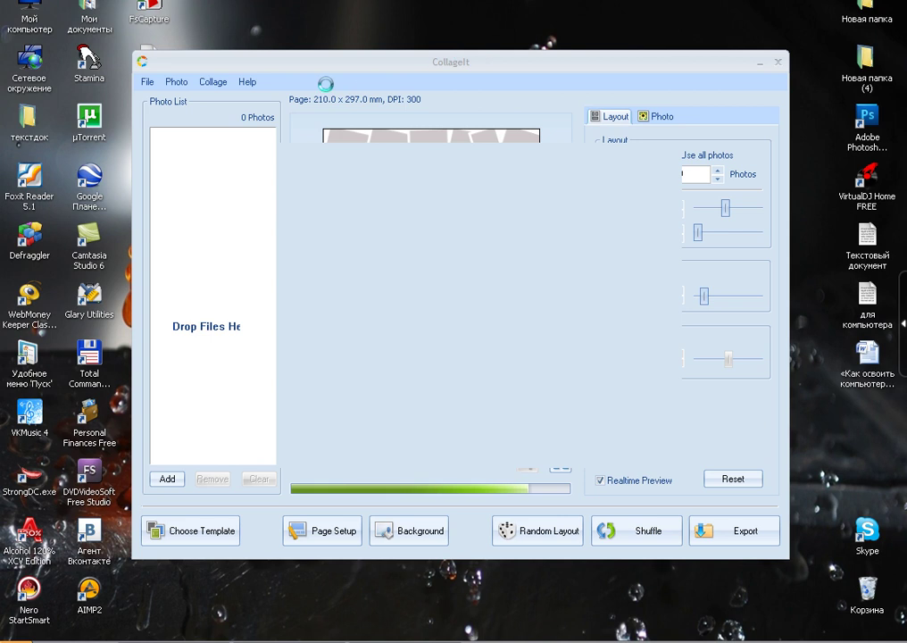
- Look through the thumbnails of the added photos in the photo list
{"action": "mouse_move", "coordinate": [270, 434]}
{"action": "left_mouse_down"}
{"action": "mouse_move", "coordinate": [269, 413]}
{"action": "mouse_move", "coordinate": [267, 439]}
{"action": "left_mouse_up"}
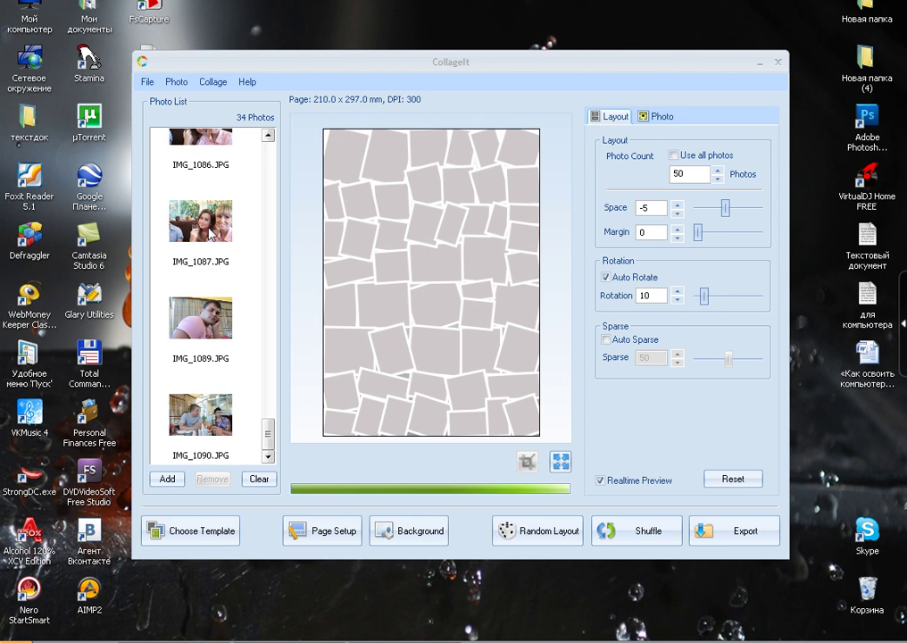
{"action": "left_click_drag", "start_coordinate": [267, 433], "coordinate": [266, 385]}
{"action": "left_click", "coordinate": [209, 301]}
{"action": "left_click", "coordinate": [167, 140]}
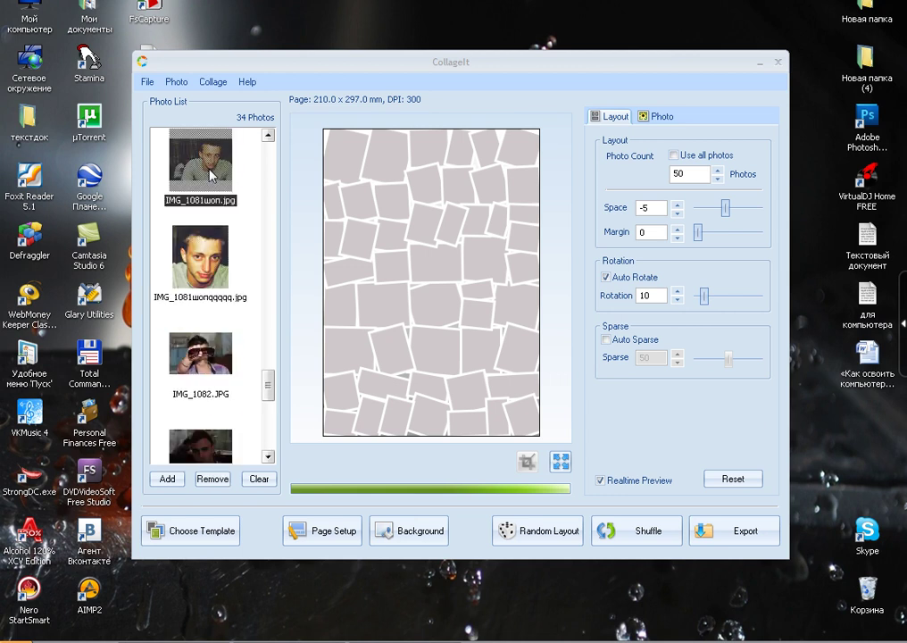
{"action": "left_click", "coordinate": [253, 385]}
{"action": "left_click_drag", "start_coordinate": [270, 388], "coordinate": [277, 459]}
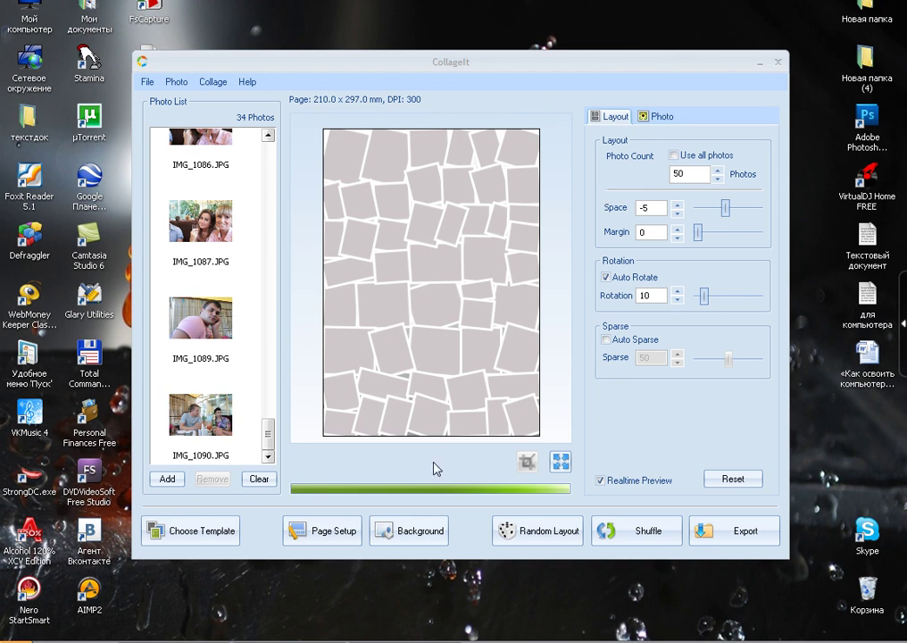
- Generate a random layout with the photos, and set the space to -2 and the margin to 10
{"action": "left_click", "coordinate": [536, 537]}
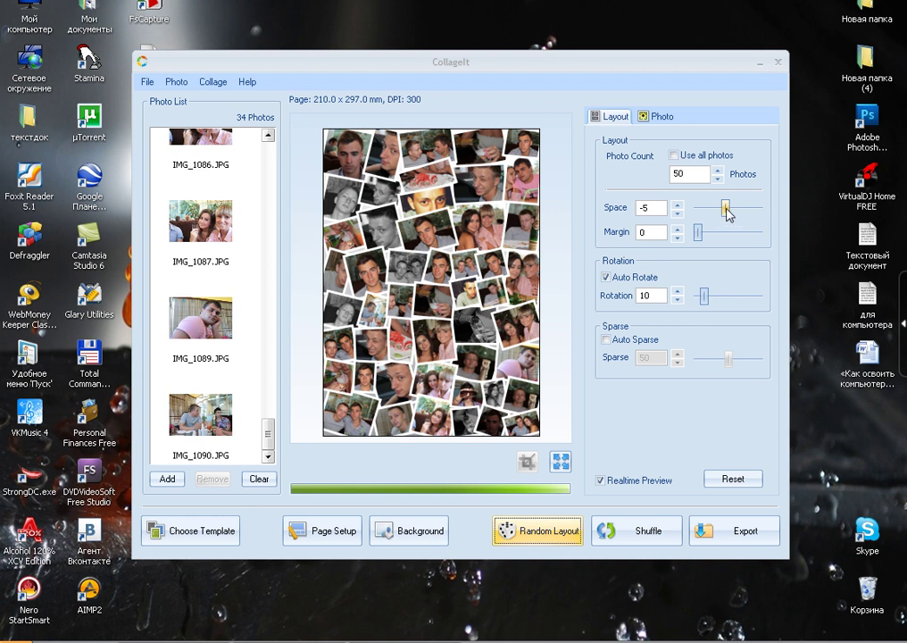
{"action": "left_click_drag", "start_coordinate": [727, 212], "coordinate": [737, 214]}
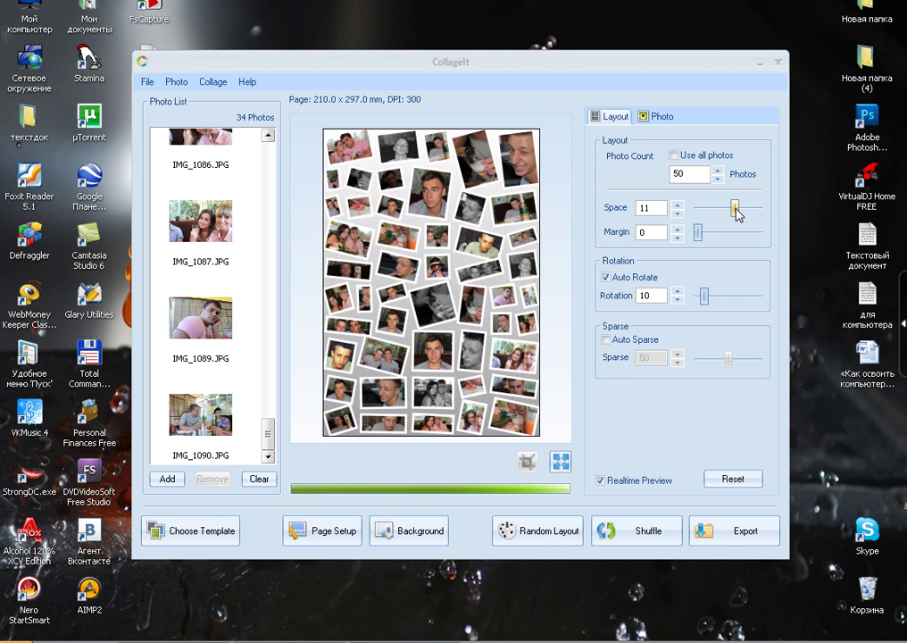
{"action": "left_click_drag", "start_coordinate": [738, 212], "coordinate": [706, 240]}
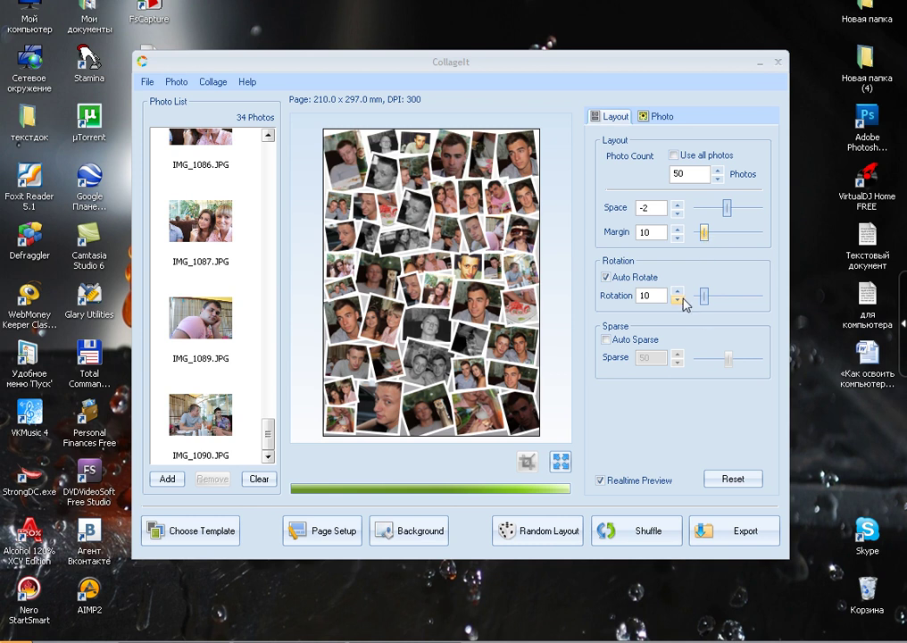
- Compare the collage with Auto Rotate off and on, and set the photo rotation to 0 with Auto Rotate enabled
{"action": "left_click", "coordinate": [607, 278]}
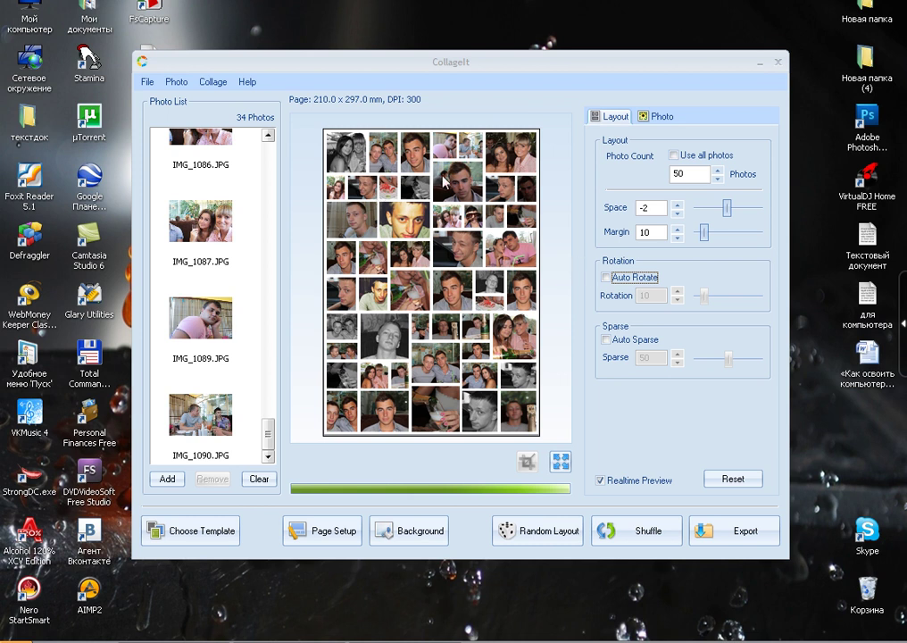
{"action": "left_click", "coordinate": [606, 277]}
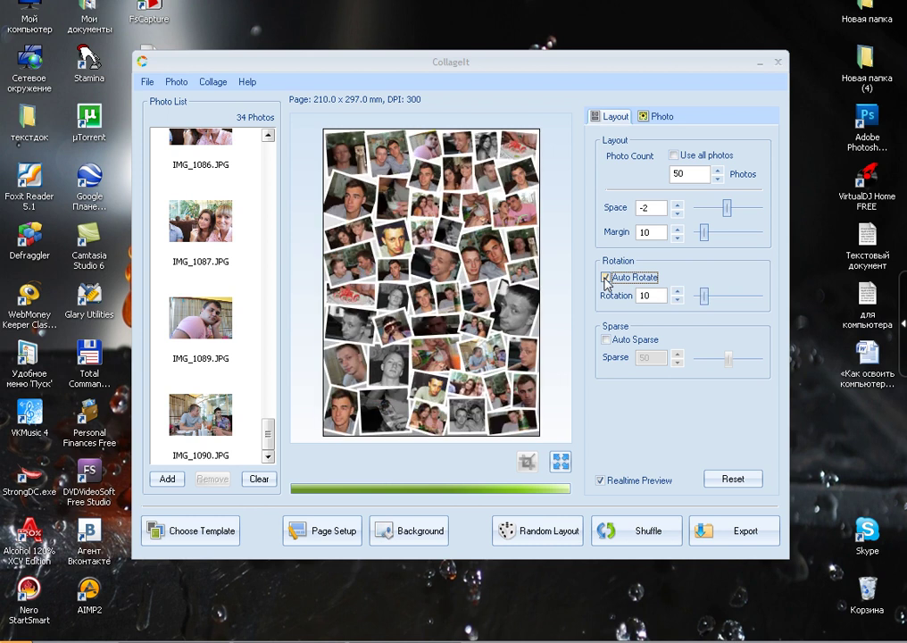
{"action": "mouse_move", "coordinate": [705, 296]}
{"action": "left_mouse_down"}
{"action": "mouse_move", "coordinate": [746, 302]}
{"action": "mouse_move", "coordinate": [696, 298]}
{"action": "left_mouse_up"}
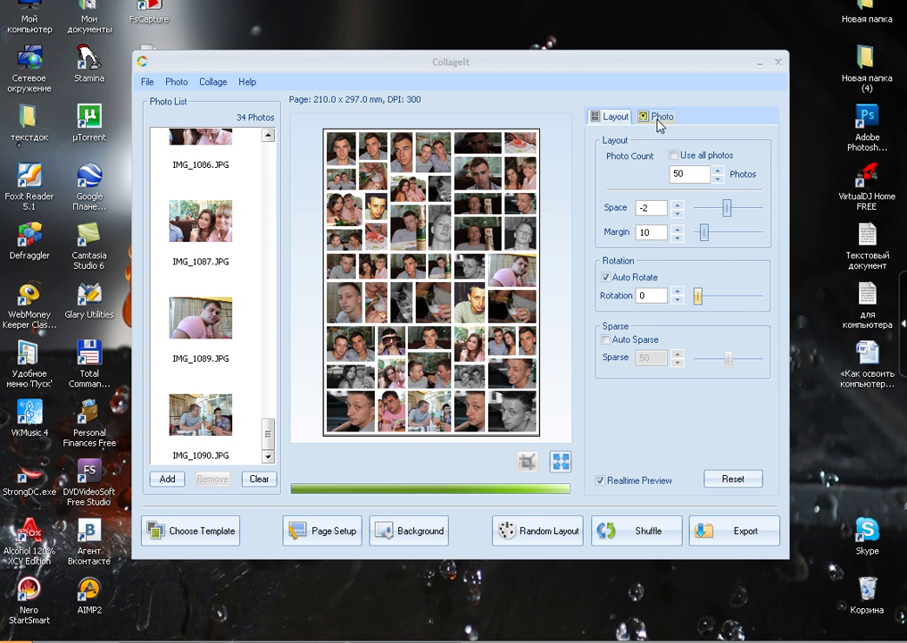
- Try dark red, red and bright green as the photo frame color
{"action": "left_click", "coordinate": [660, 119]}
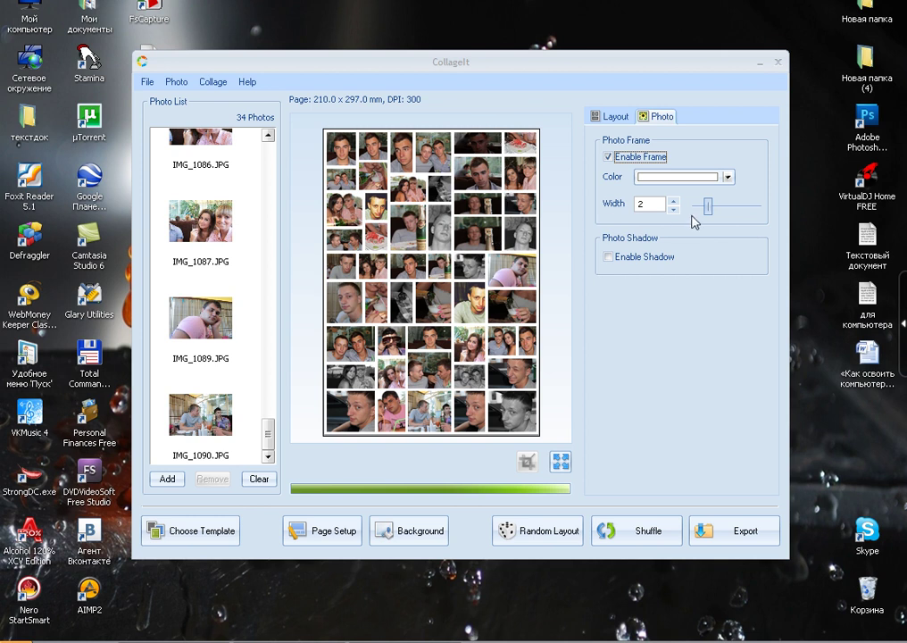
{"action": "left_click", "coordinate": [728, 177]}
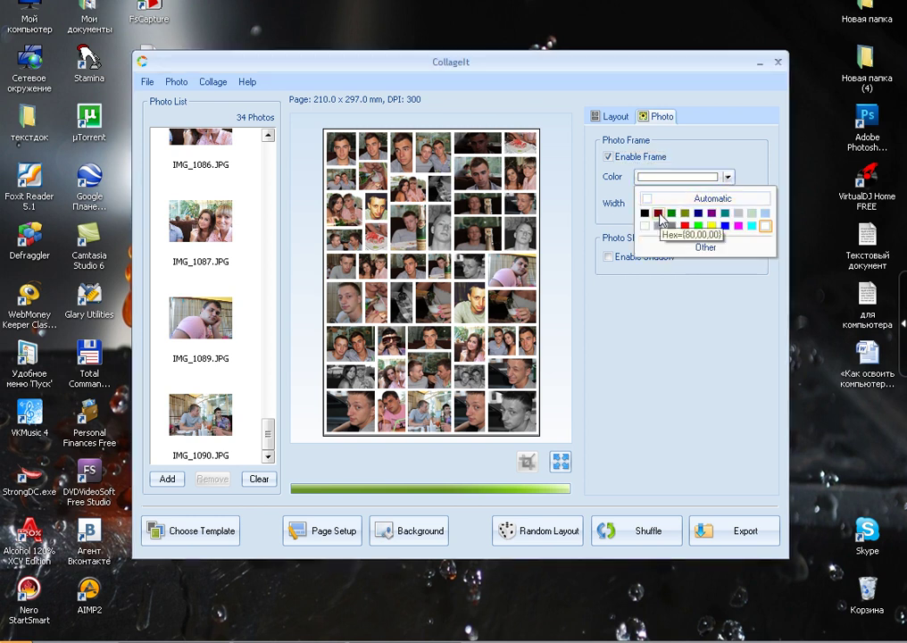
{"action": "left_click", "coordinate": [660, 217]}
{"action": "left_click", "coordinate": [689, 178]}
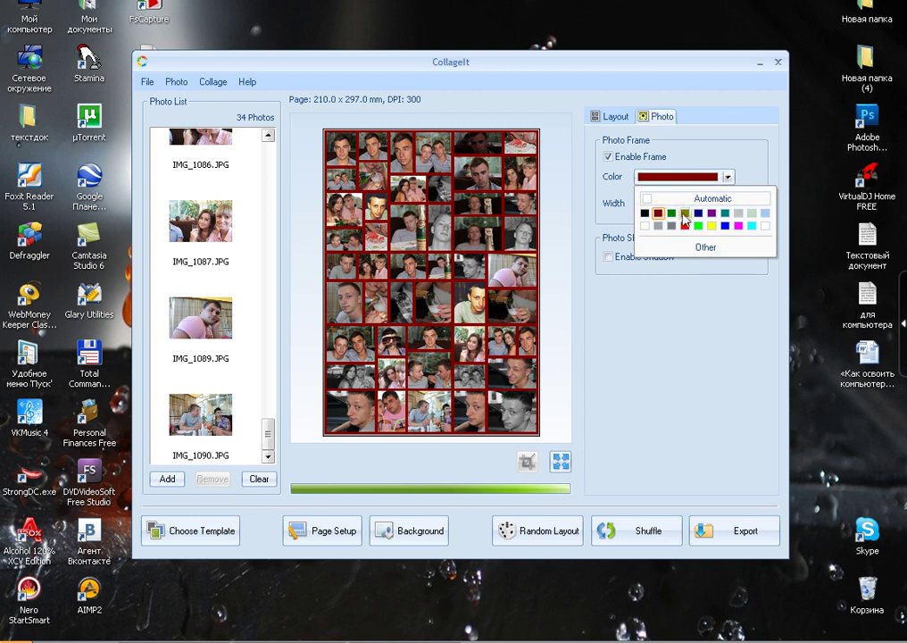
{"action": "left_click", "coordinate": [686, 226]}
{"action": "left_click", "coordinate": [683, 180]}
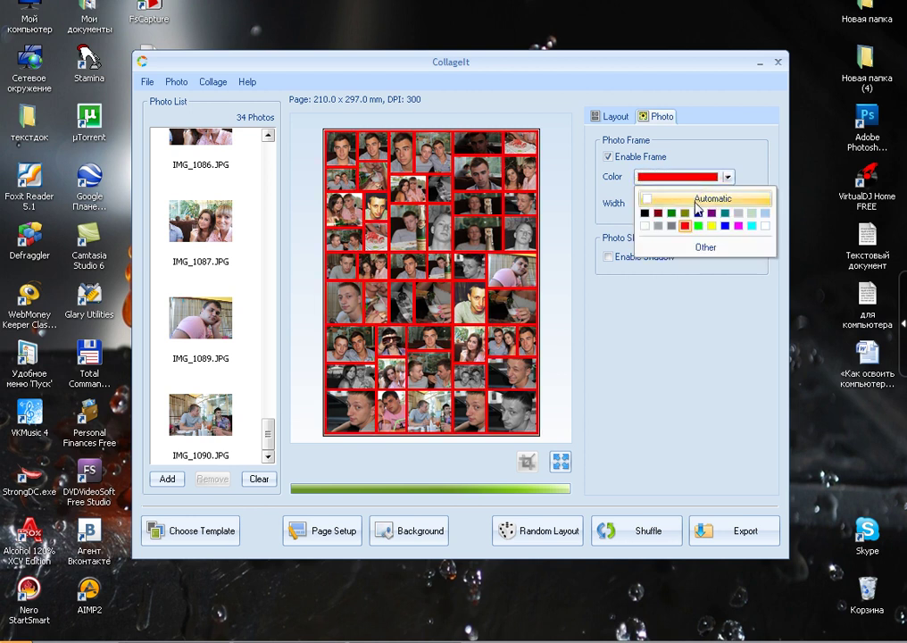
{"action": "left_click", "coordinate": [698, 227]}
- Set the photo frame color to black and the frame width to 0
{"action": "left_click", "coordinate": [706, 180]}
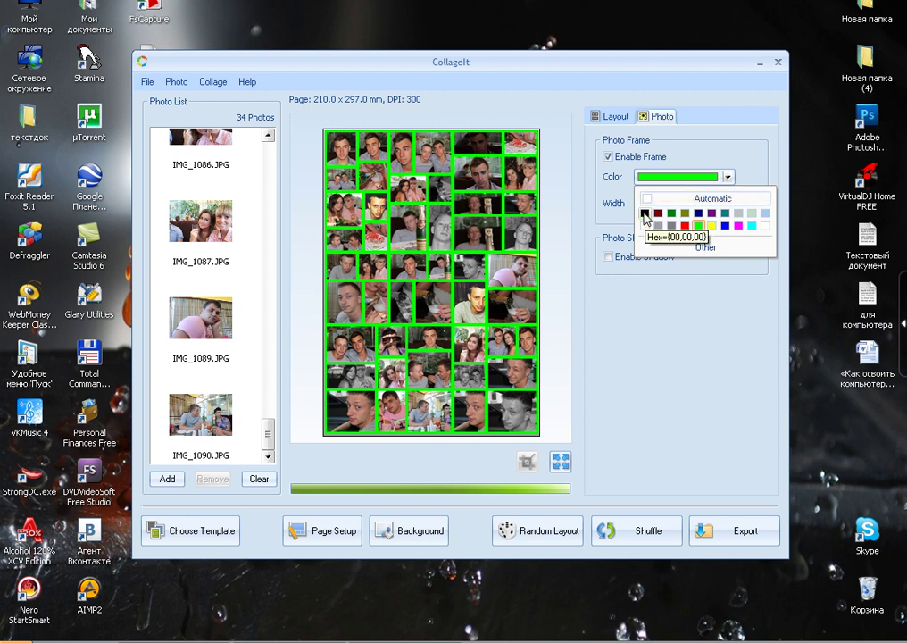
{"action": "left_click", "coordinate": [644, 214]}
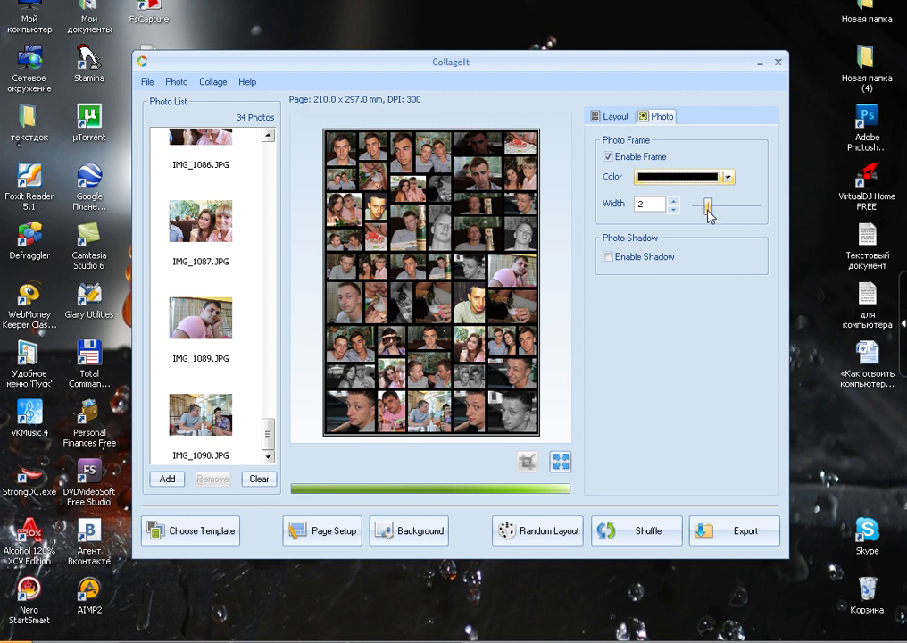
{"action": "mouse_move", "coordinate": [710, 213]}
{"action": "left_mouse_down"}
{"action": "mouse_move", "coordinate": [733, 211]}
{"action": "mouse_move", "coordinate": [697, 212]}
{"action": "left_mouse_up"}
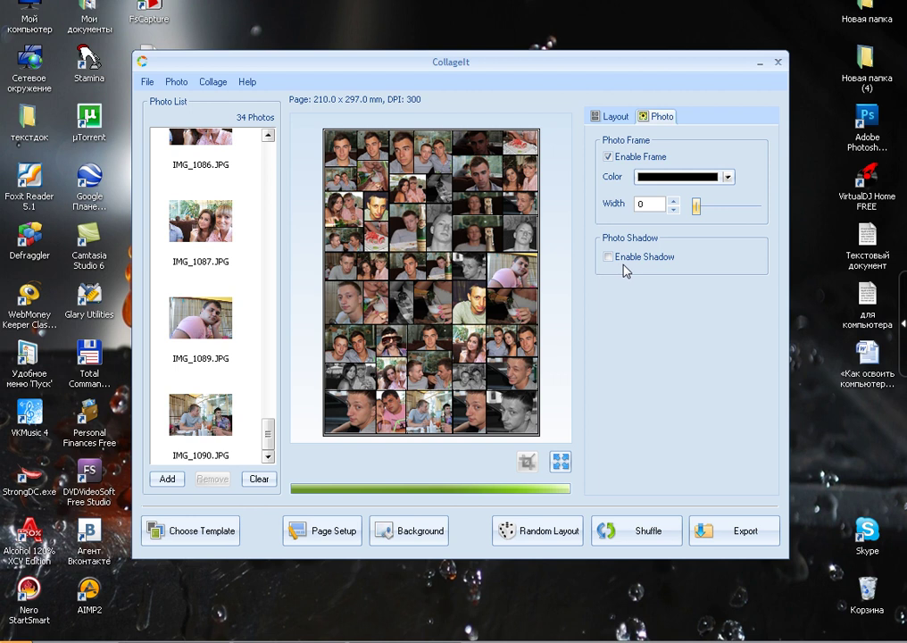
- Compare the collage with and without the photo shadow and with and without the photo frame
{"action": "left_click", "coordinate": [609, 257]}
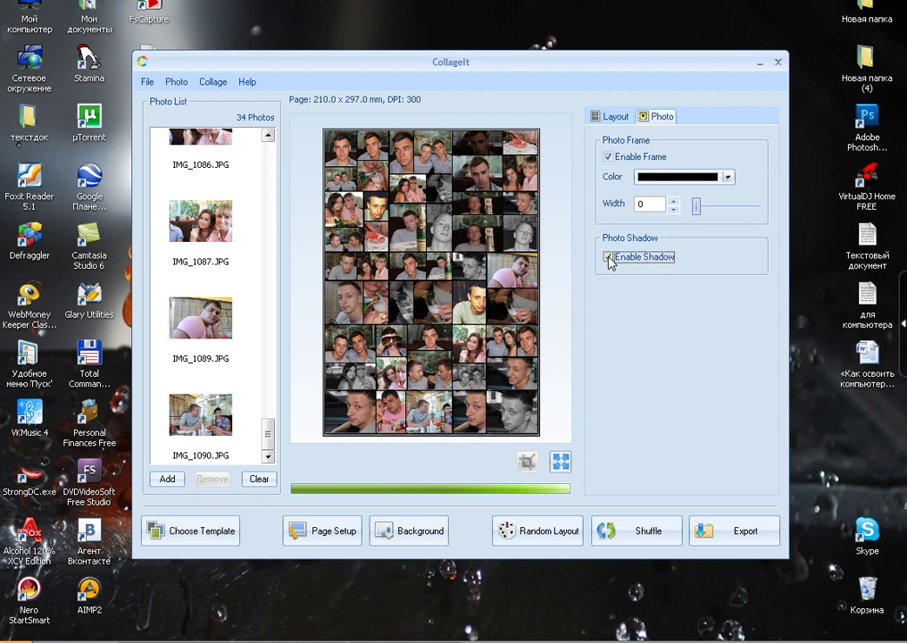
{"action": "left_click", "coordinate": [609, 257]}
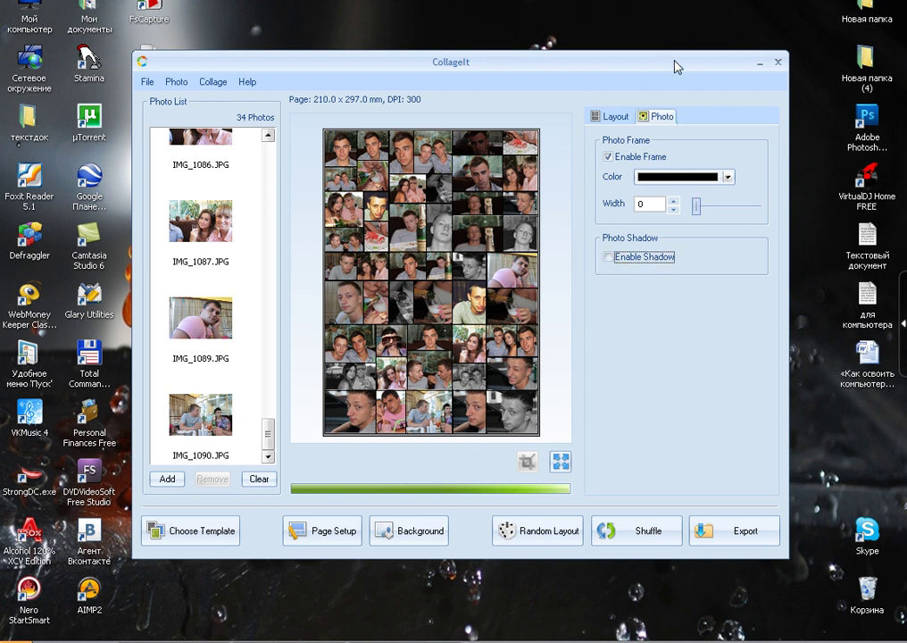
{"action": "left_click", "coordinate": [608, 257]}
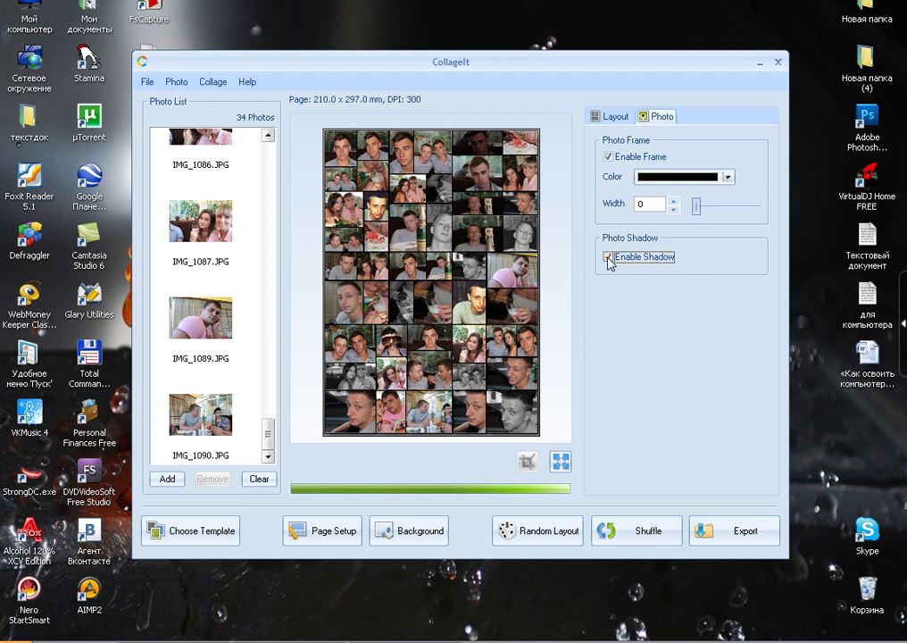
{"action": "left_click", "coordinate": [609, 258]}
{"action": "left_click", "coordinate": [609, 257]}
{"action": "left_click", "coordinate": [609, 257]}
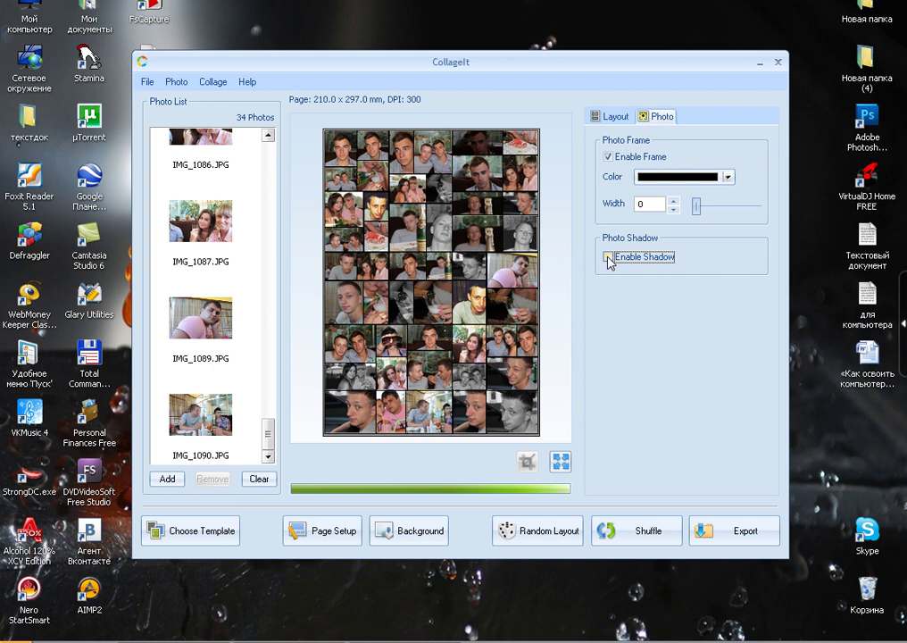
{"action": "left_click", "coordinate": [608, 158]}
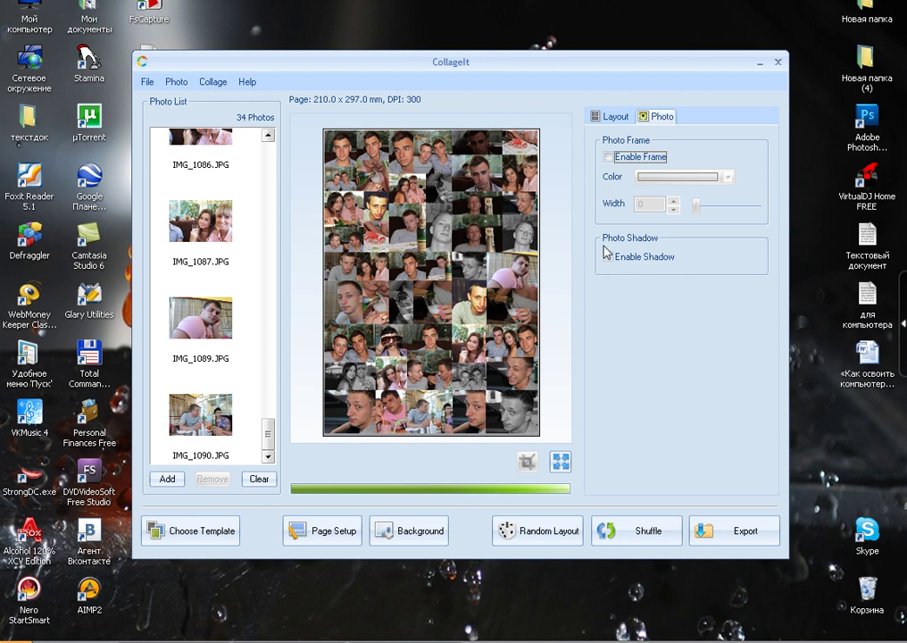
{"action": "left_click", "coordinate": [609, 157]}
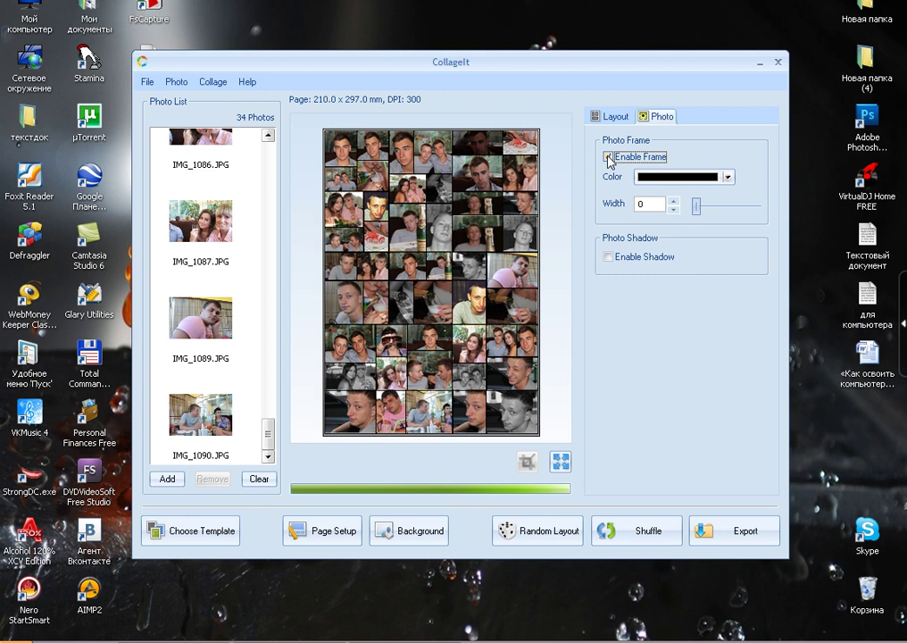
- Start exporting the collage as a JPG image with quality 100, continuing without upgrading to the Pro version
{"action": "left_click_drag", "start_coordinate": [567, 71], "coordinate": [578, 53]}
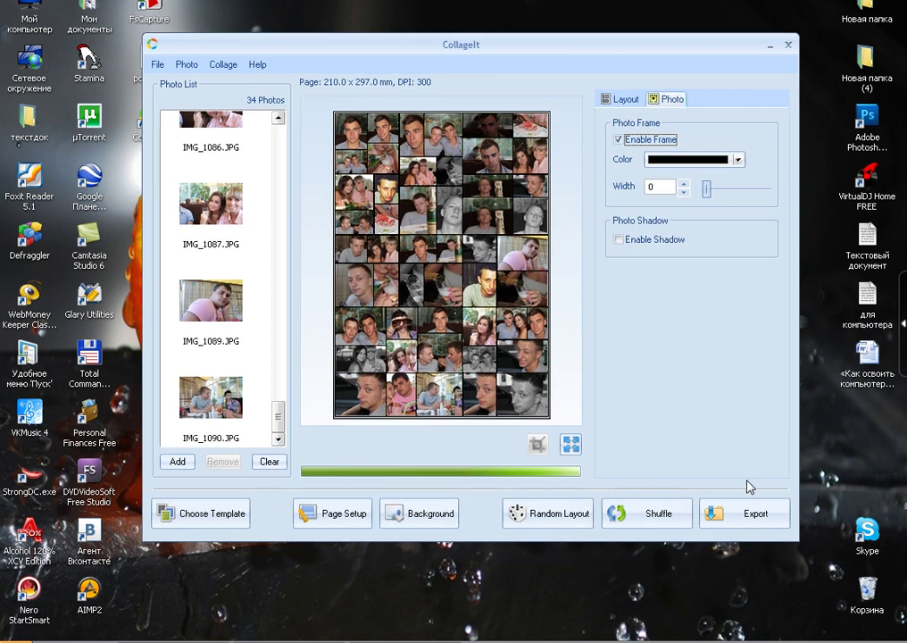
{"action": "left_click", "coordinate": [748, 516]}
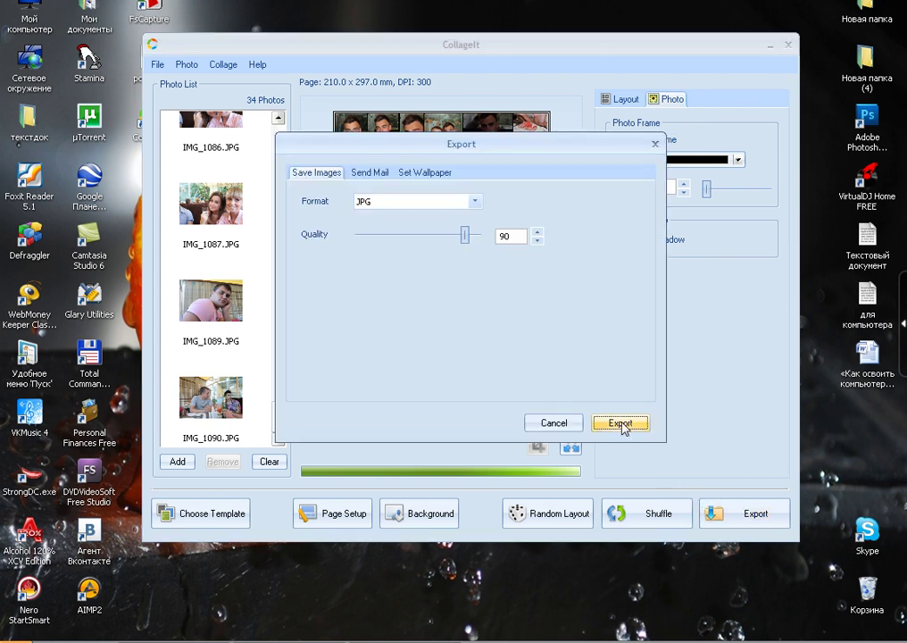
{"action": "left_click_drag", "start_coordinate": [471, 238], "coordinate": [481, 236]}
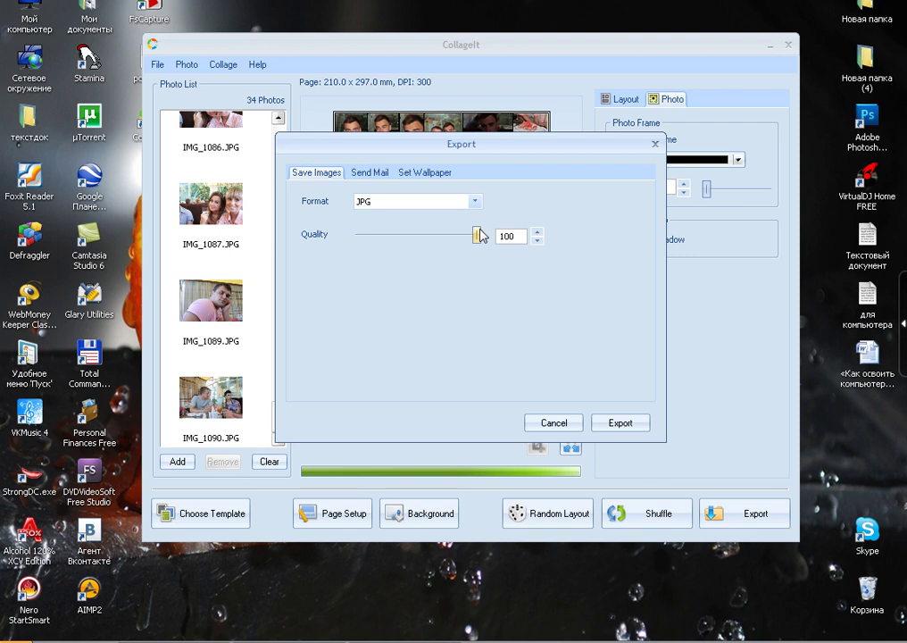
{"action": "left_click", "coordinate": [628, 427]}
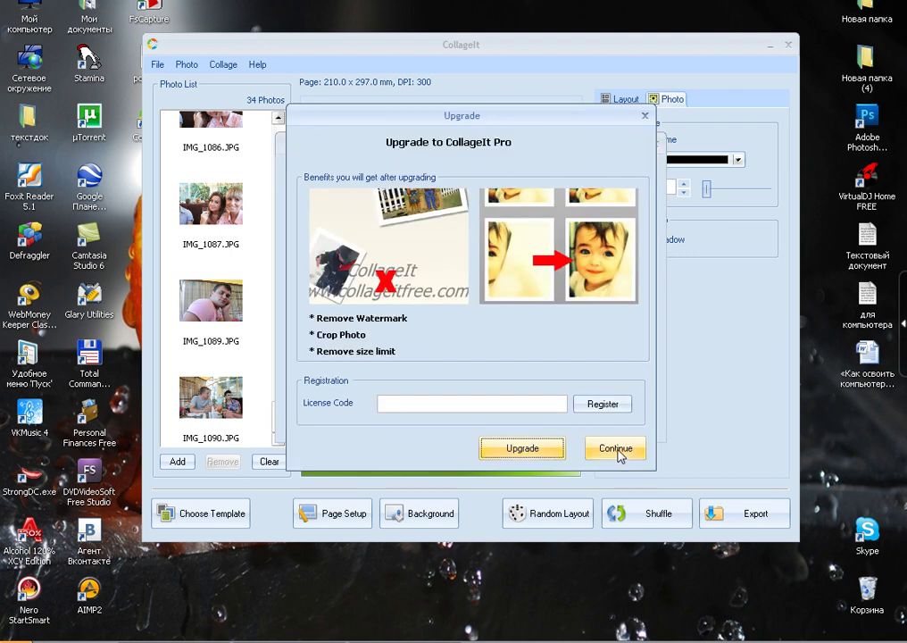
{"action": "left_click", "coordinate": [615, 450]}
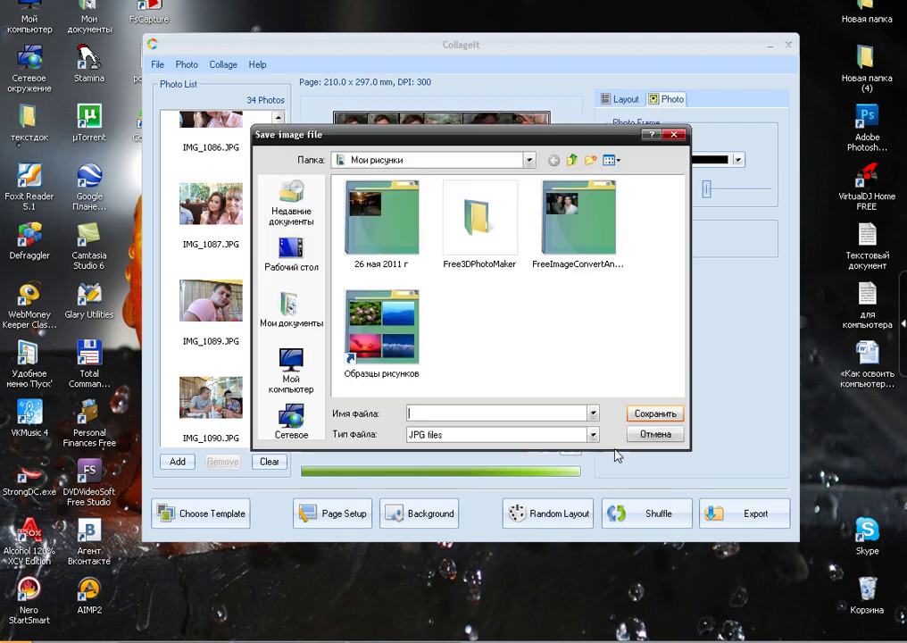
- Save the exported collage to the root of drive D: under the file name "мой коллаж"
{"action": "left_click", "coordinate": [291, 368]}
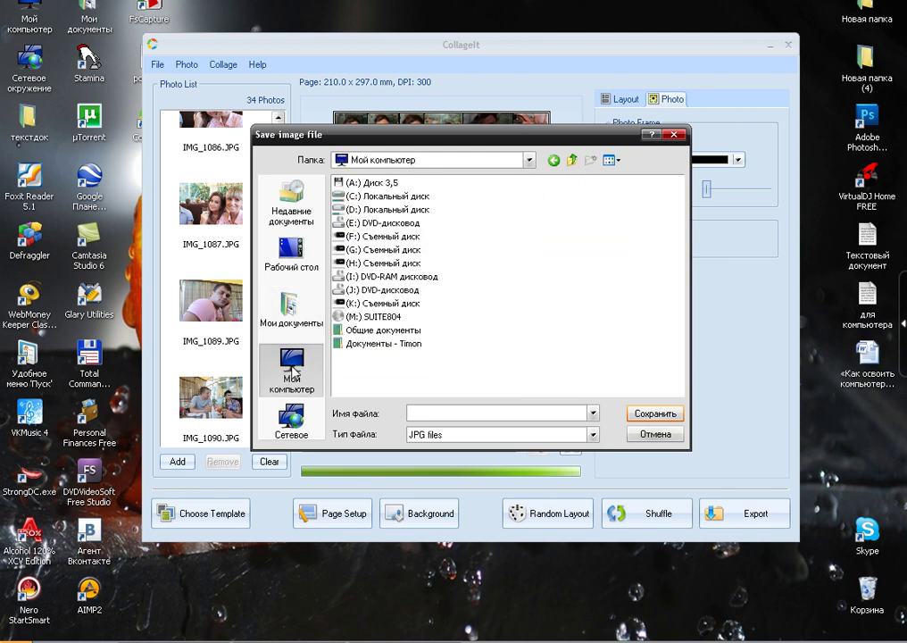
{"action": "double_click", "coordinate": [382, 211]}
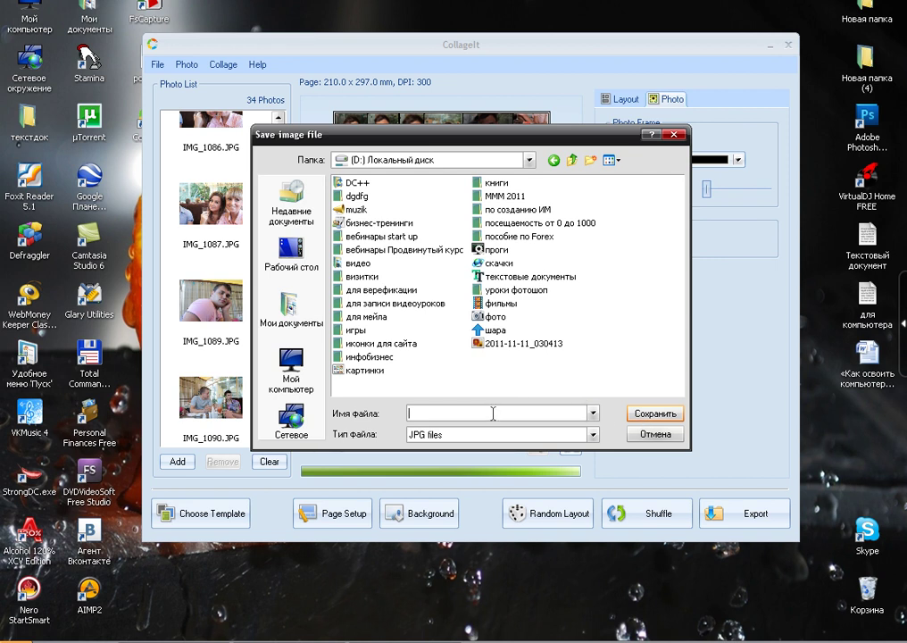
{"action": "left_click", "coordinate": [411, 413]}
{"action": "type", "text": "o"}
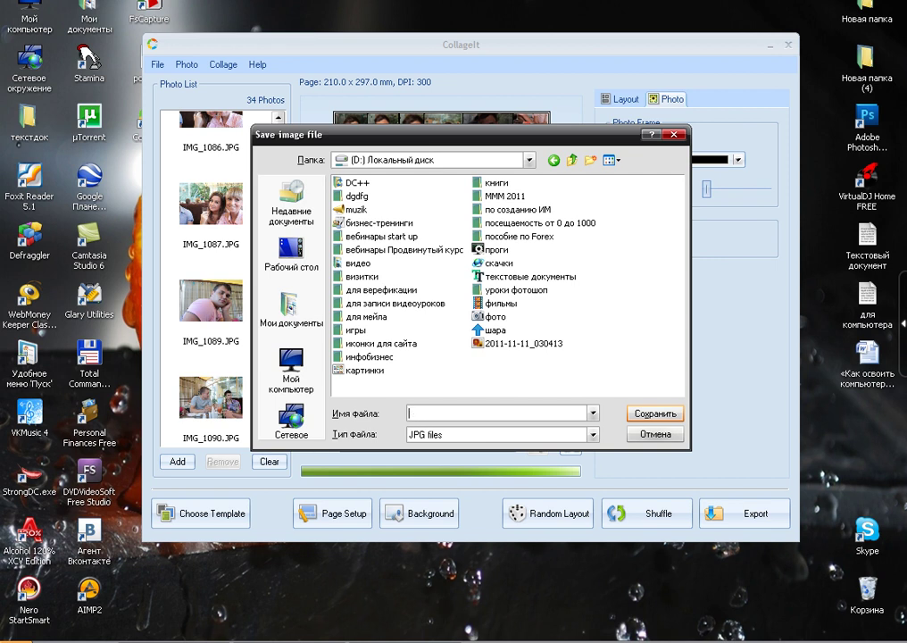
{"action": "key", "text": "BackSpace"}
{"action": "type", "text": "мой коллаж"}
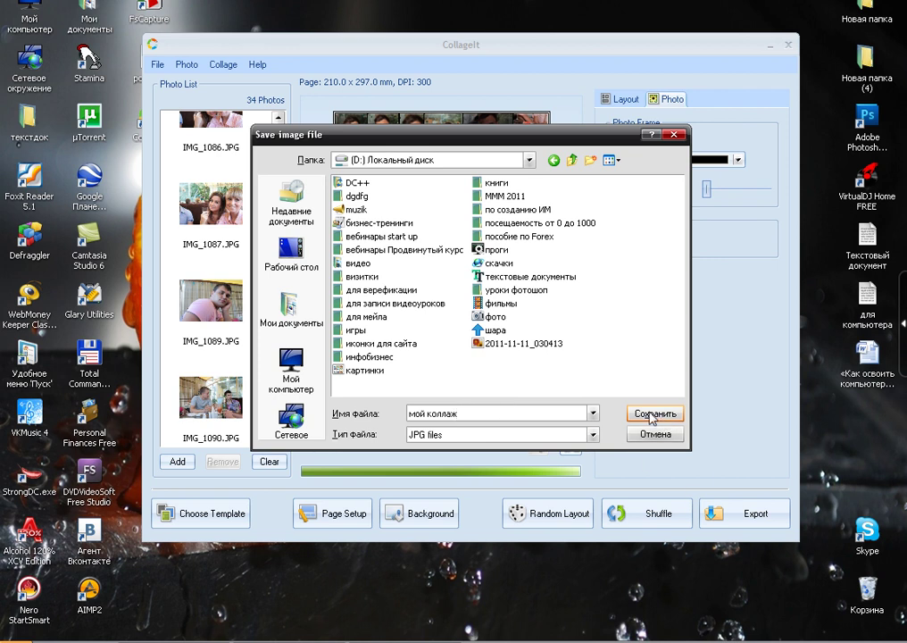
{"action": "left_click", "coordinate": [651, 416]}
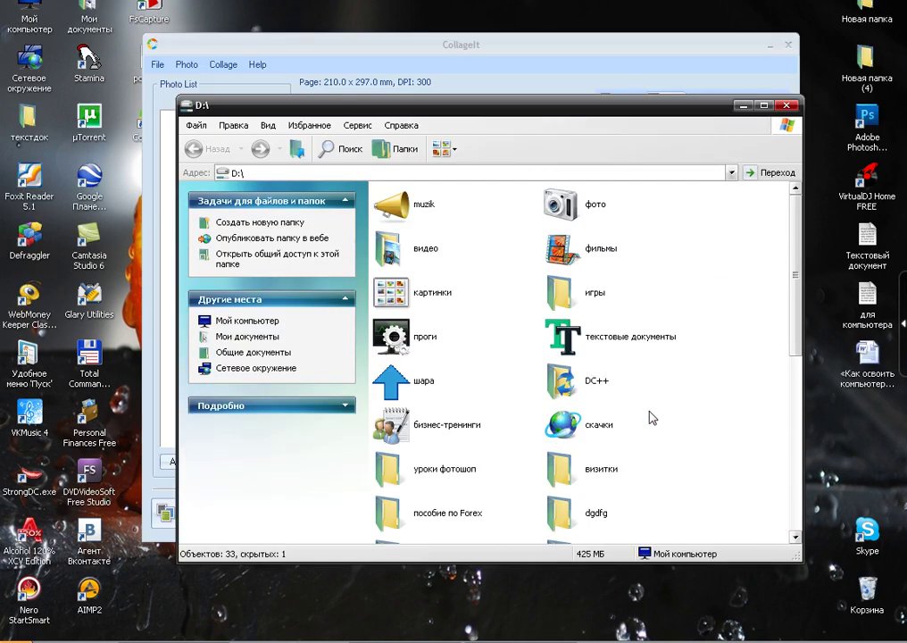
- Find the exported image "мой коллаж" in the D: folder, view it, and close both the image viewer and the folder
{"action": "left_click_drag", "start_coordinate": [704, 105], "coordinate": [645, 43]}
{"action": "left_click_drag", "start_coordinate": [741, 142], "coordinate": [744, 344]}
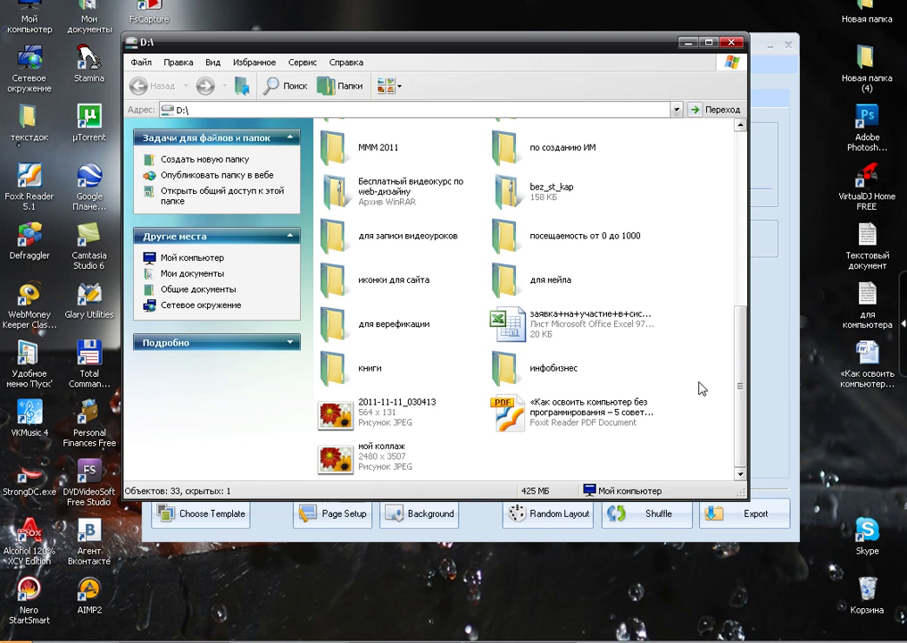
{"action": "mouse_move", "coordinate": [373, 462]}
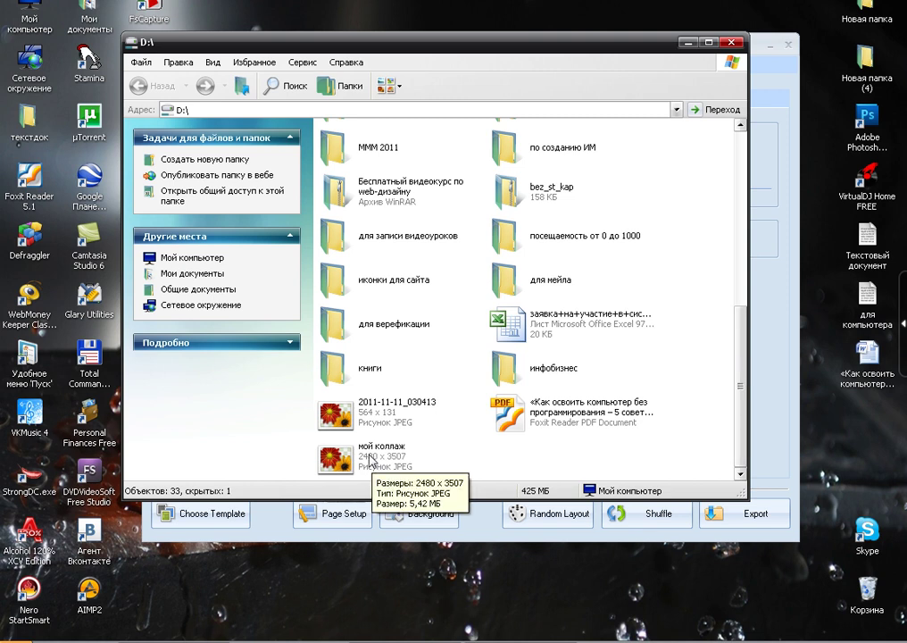
{"action": "double_click", "coordinate": [372, 455]}
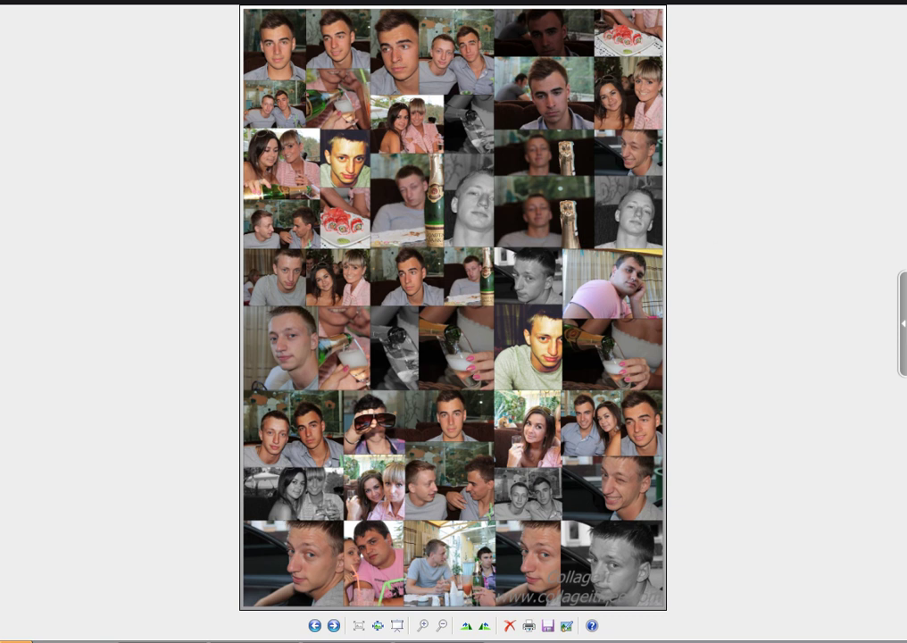
{"action": "key", "text": "alt+F4"}
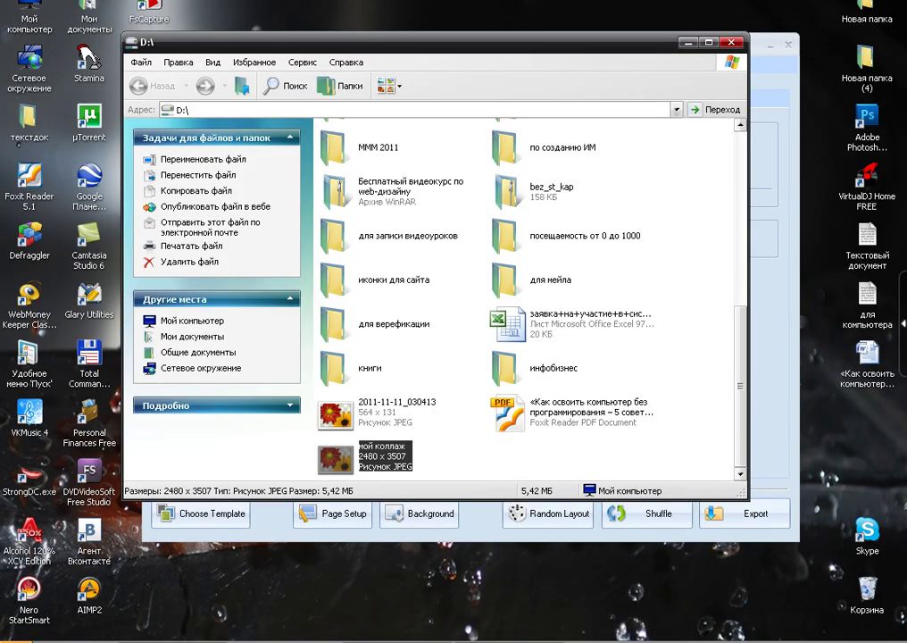
{"action": "left_click", "coordinate": [733, 44]}
{"action": "left_click_drag", "start_coordinate": [708, 44], "coordinate": [688, 25]}
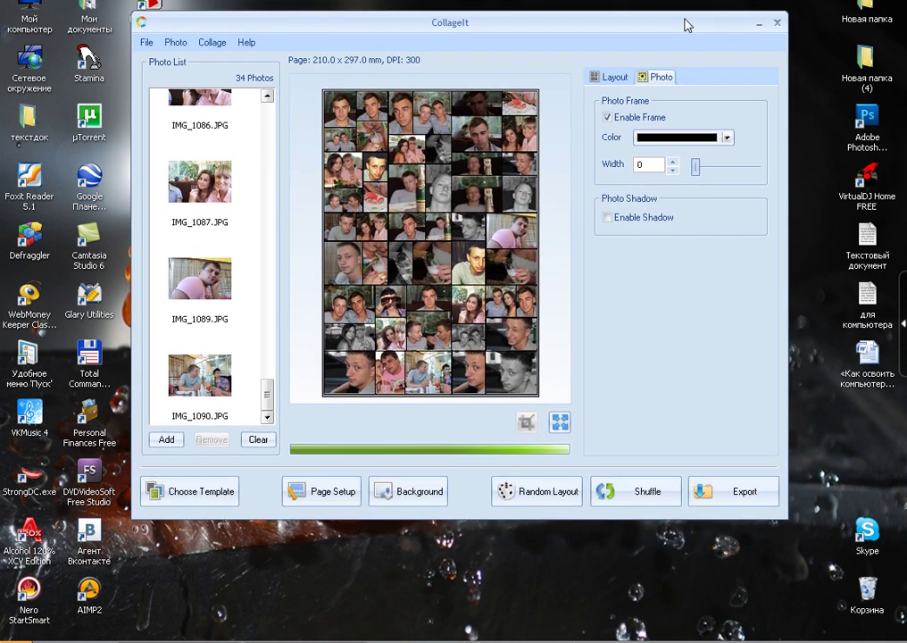